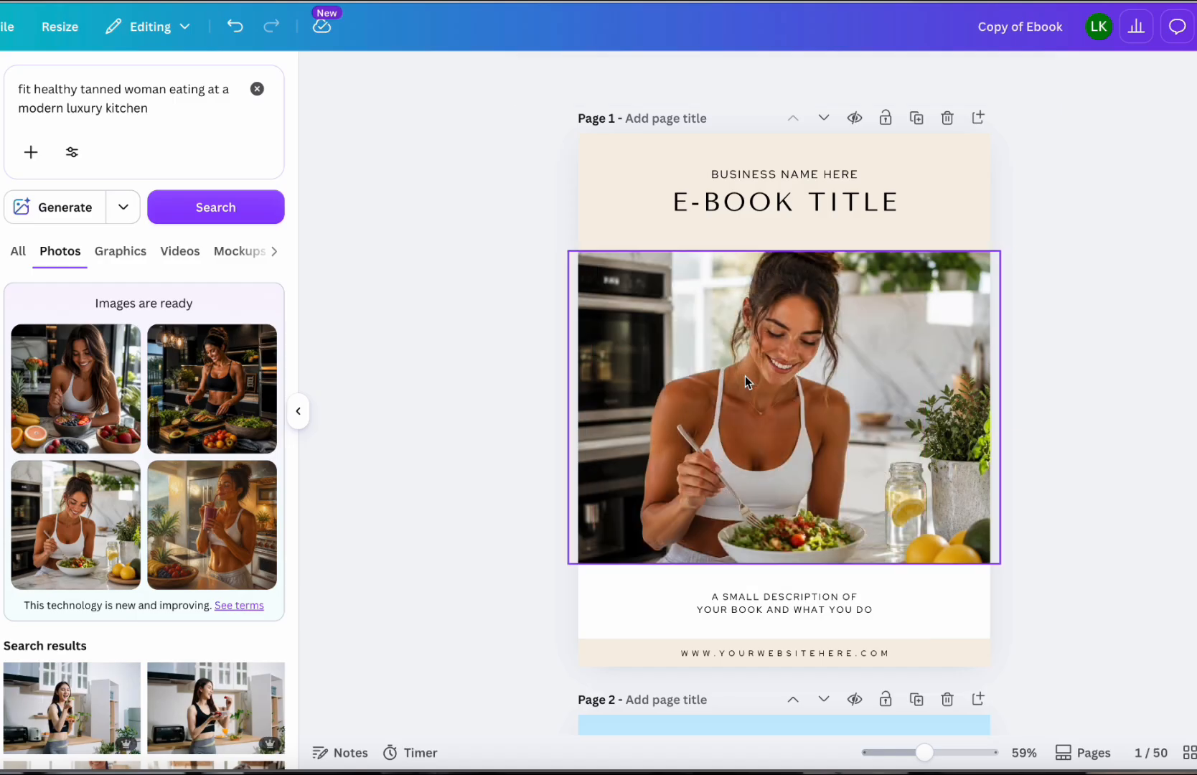
{"action": "left_click", "coordinate": [1060, 203]}
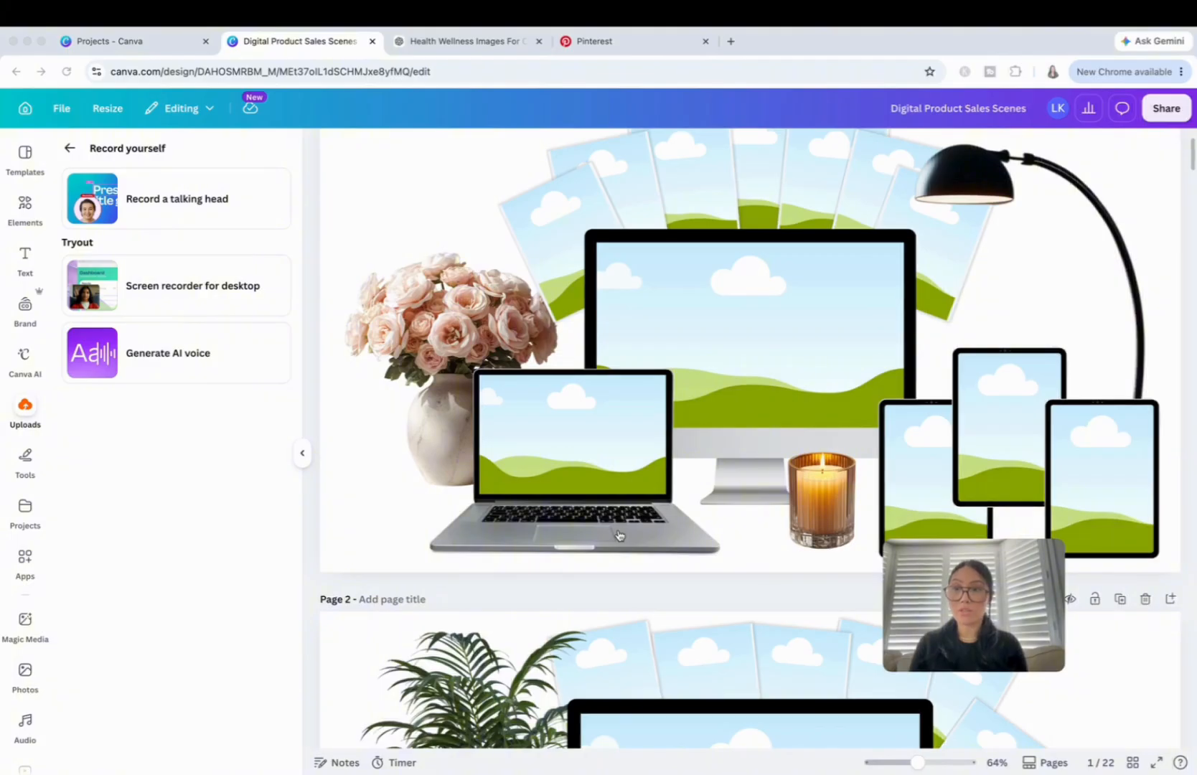
Search the elements library for "tropical palm tree in pot" and show all photo results.
{"action": "left_click", "coordinate": [26, 209]}
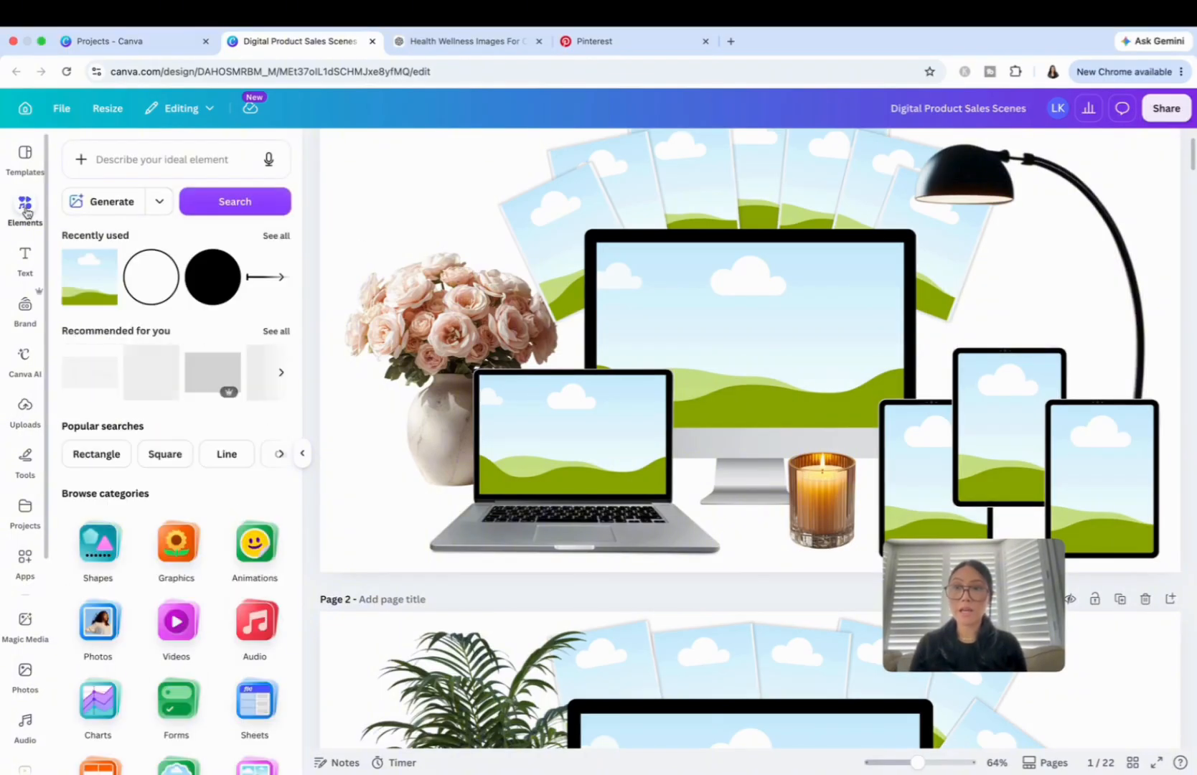
{"action": "left_click", "coordinate": [138, 159]}
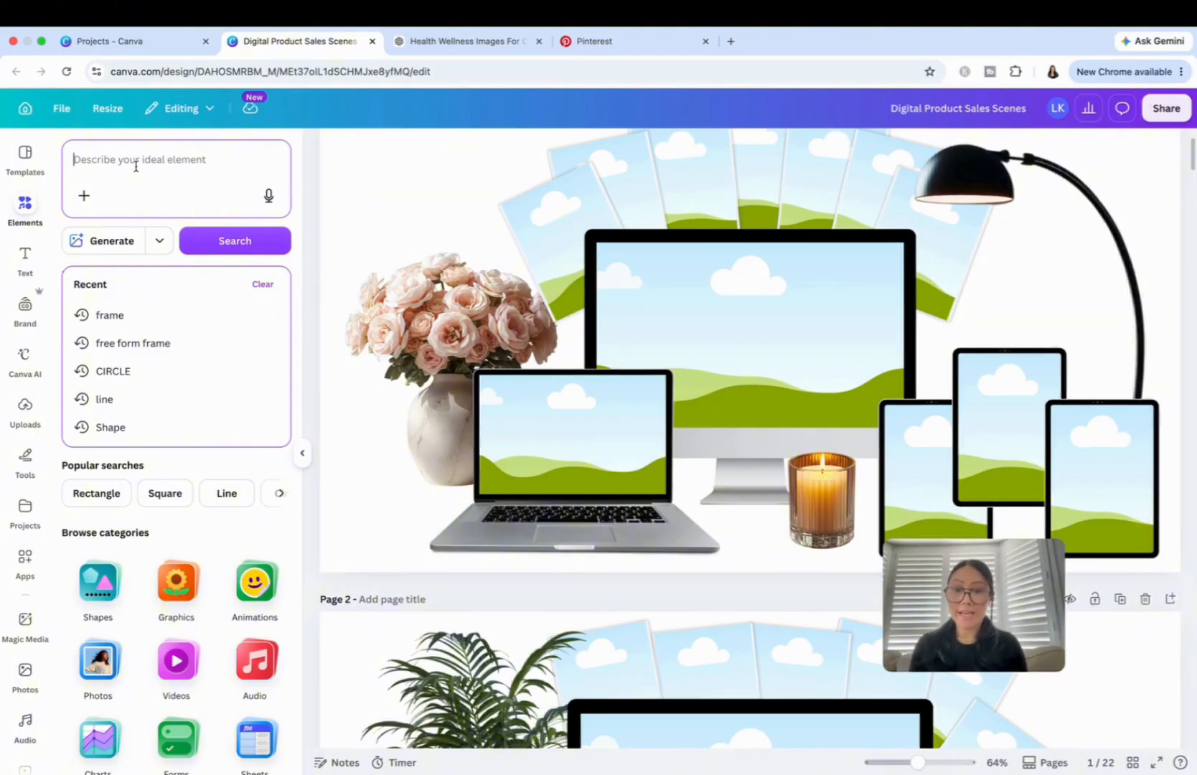
{"action": "type", "text": "tr"}
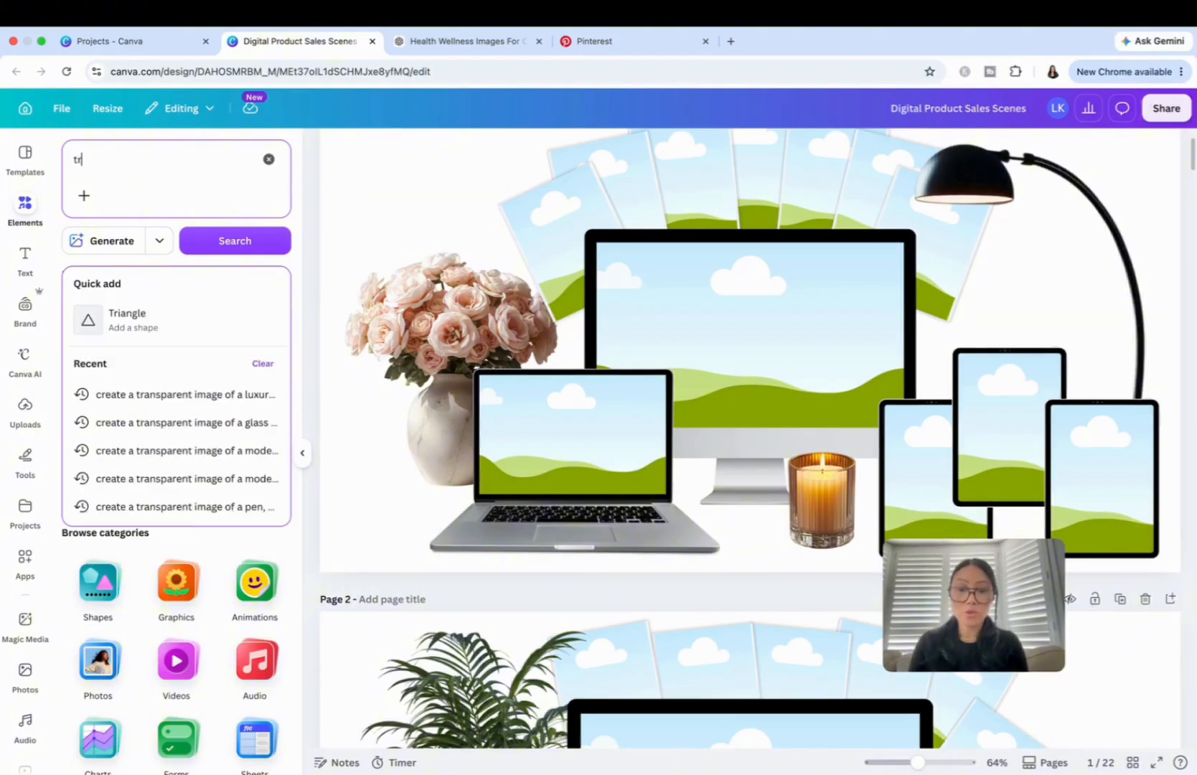
{"action": "type", "text": "opical pa"}
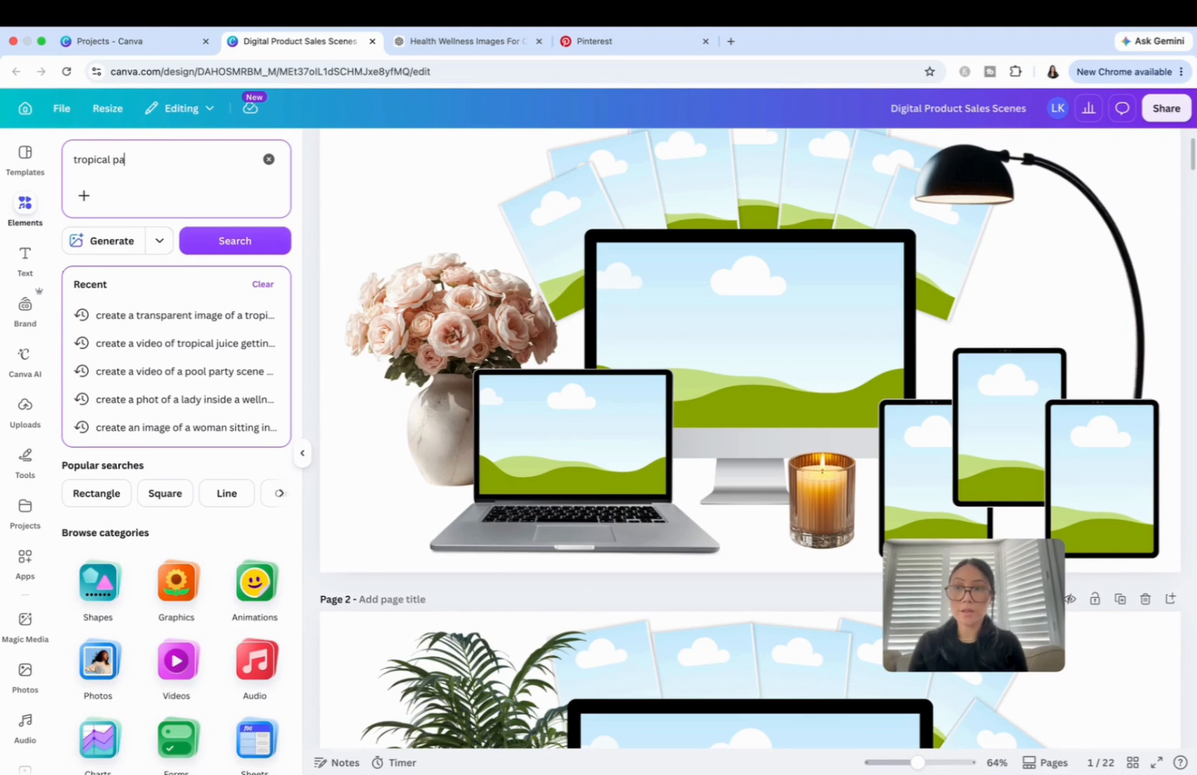
{"action": "type", "text": "lm "}
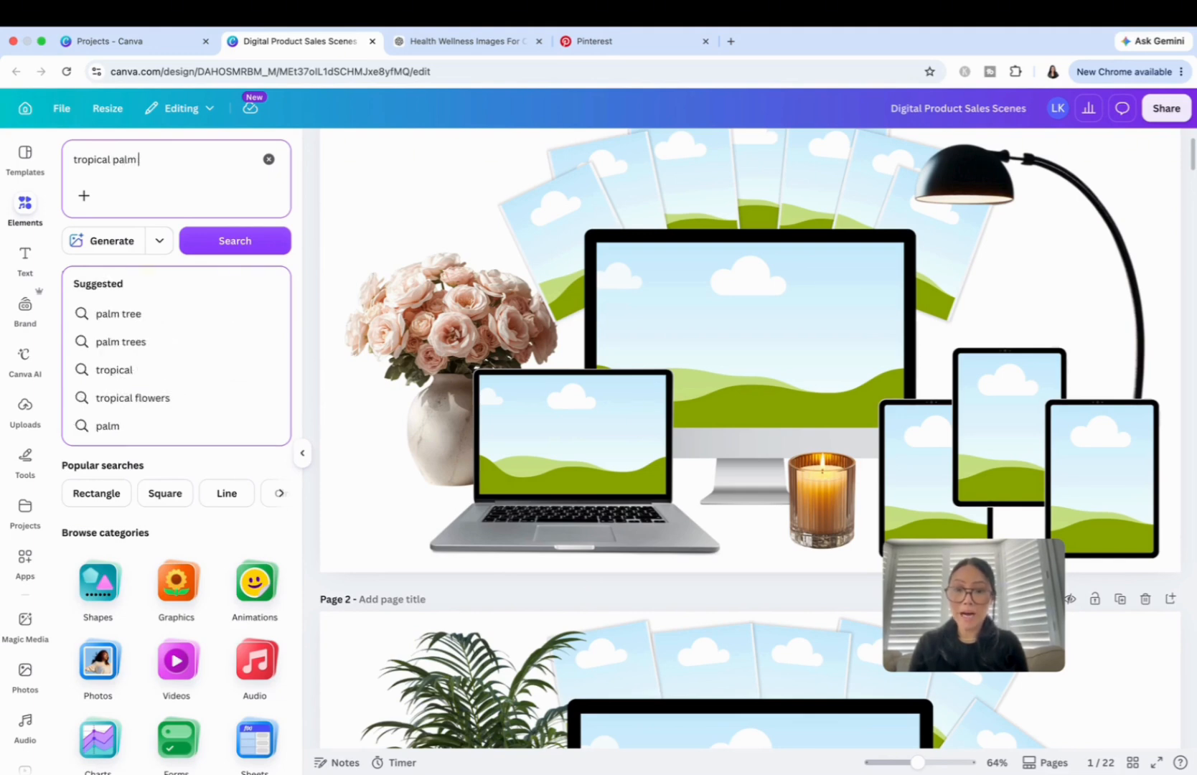
{"action": "type", "text": "tree in "}
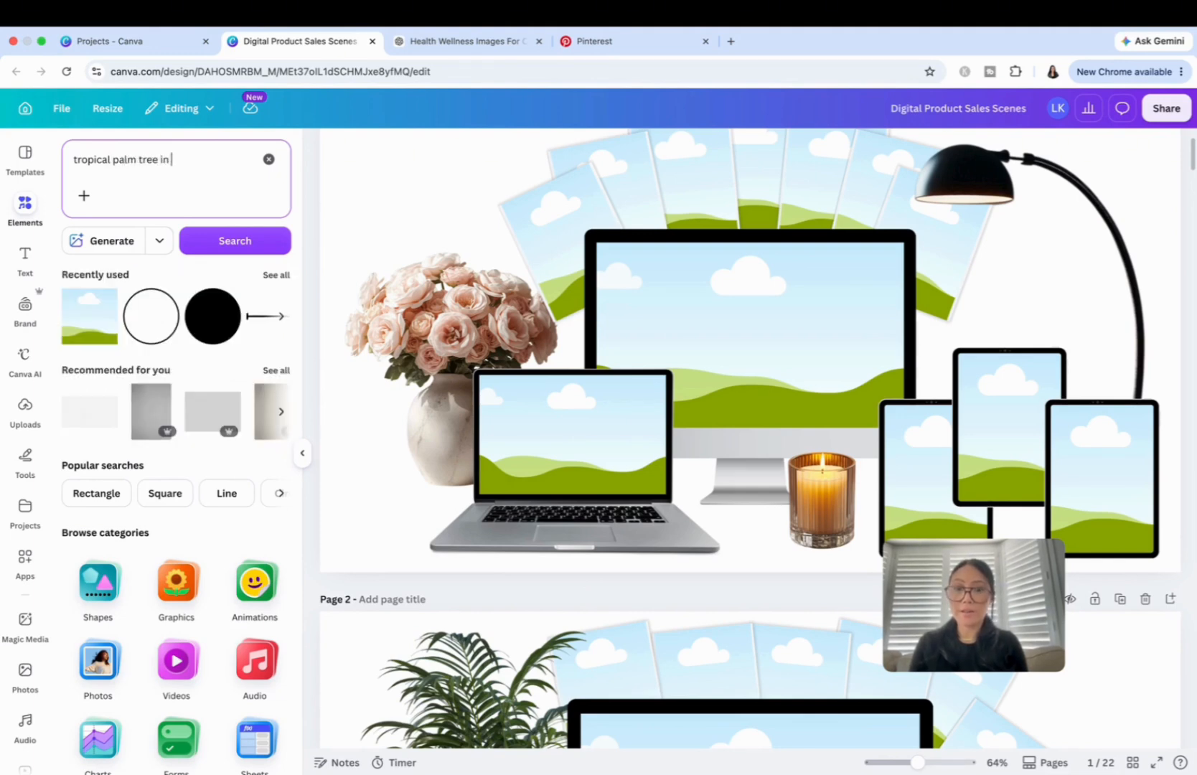
{"action": "type", "text": "pot"}
{"action": "key", "text": "Return"}
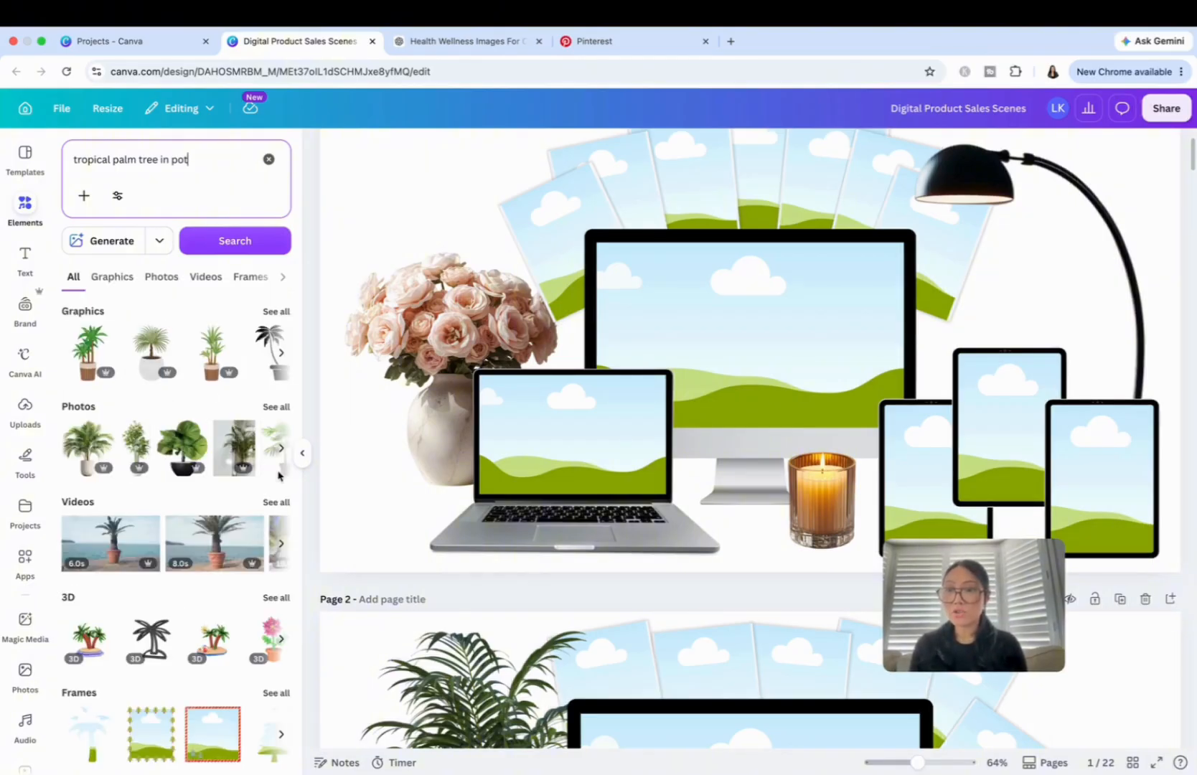
{"action": "left_click", "coordinate": [276, 407]}
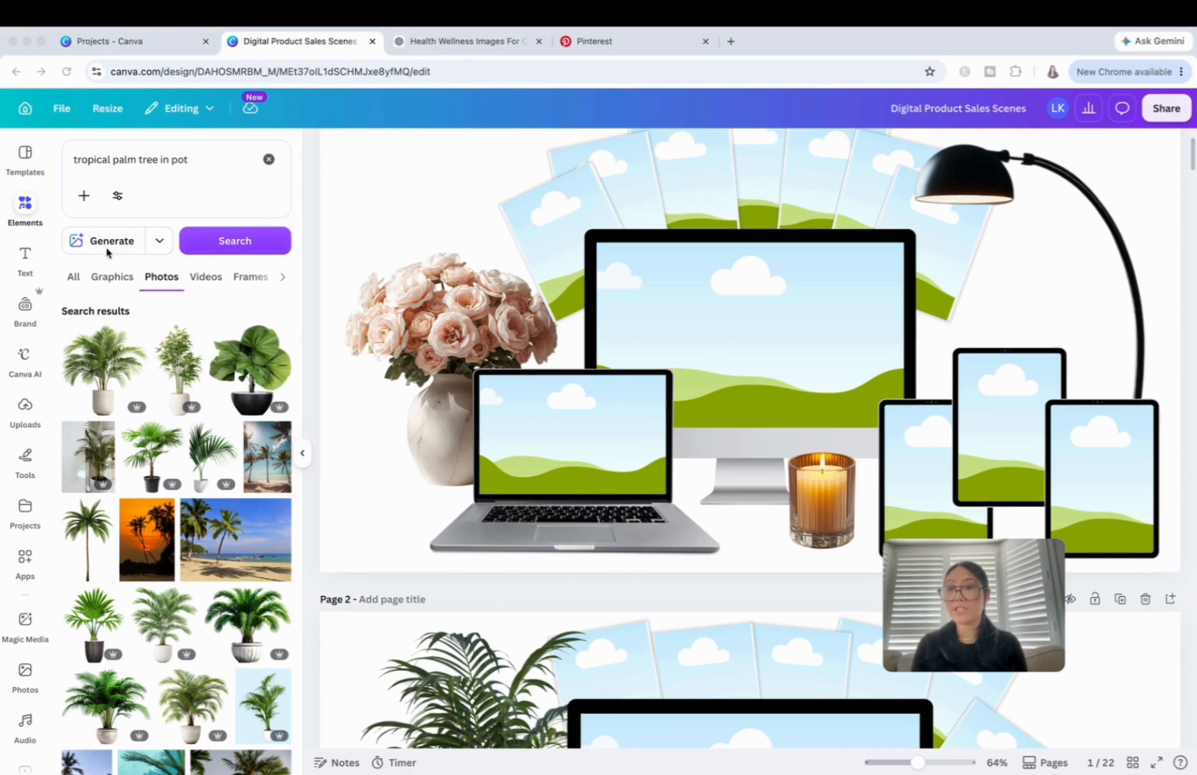
Change the prompt to "tropical palm tree in modern stone colour pot" and generate AI images from it.
{"action": "left_click", "coordinate": [187, 159]}
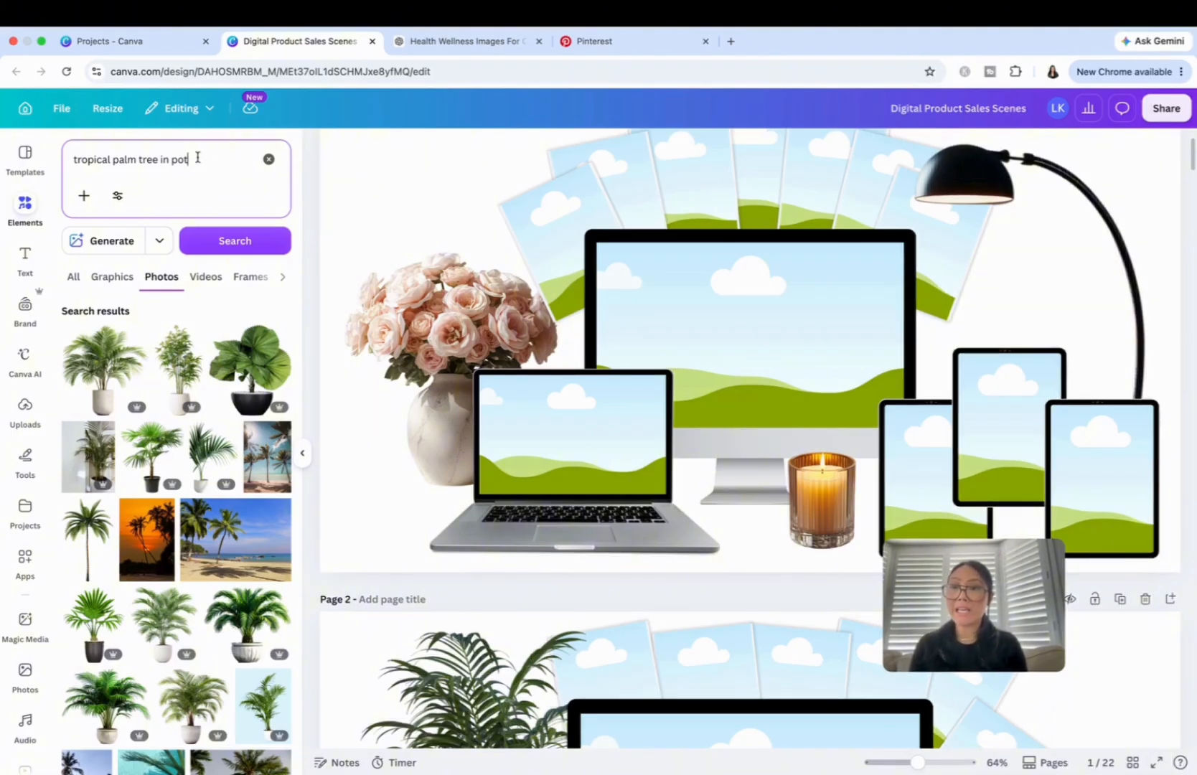
{"action": "left_click", "coordinate": [170, 159]}
{"action": "type", "text": "modern "}
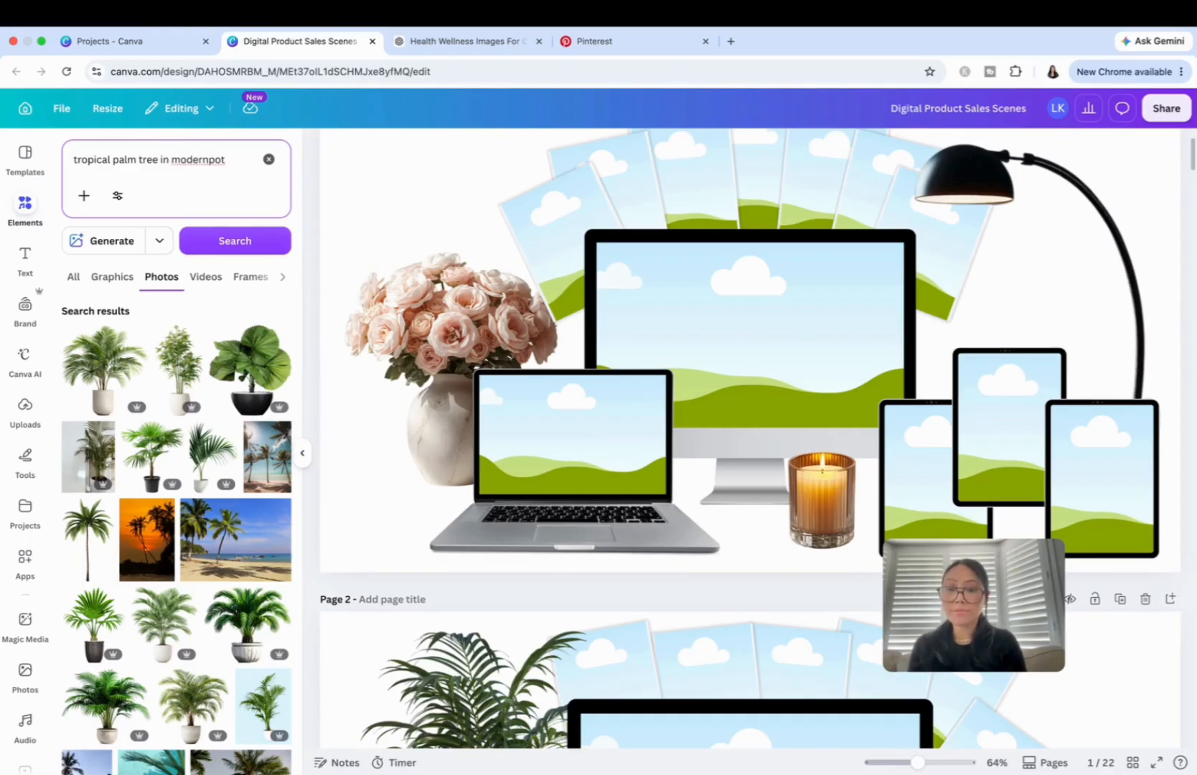
{"action": "type", "text": " stone"}
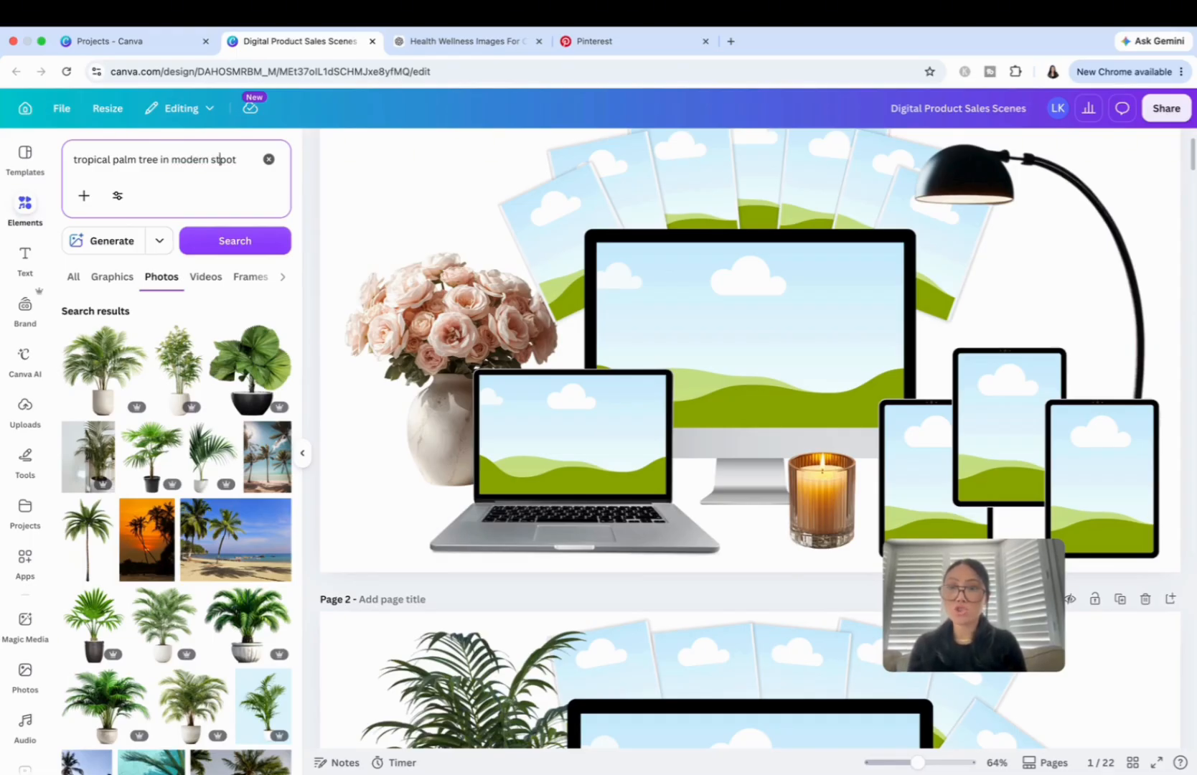
{"action": "type", "text": " colour"}
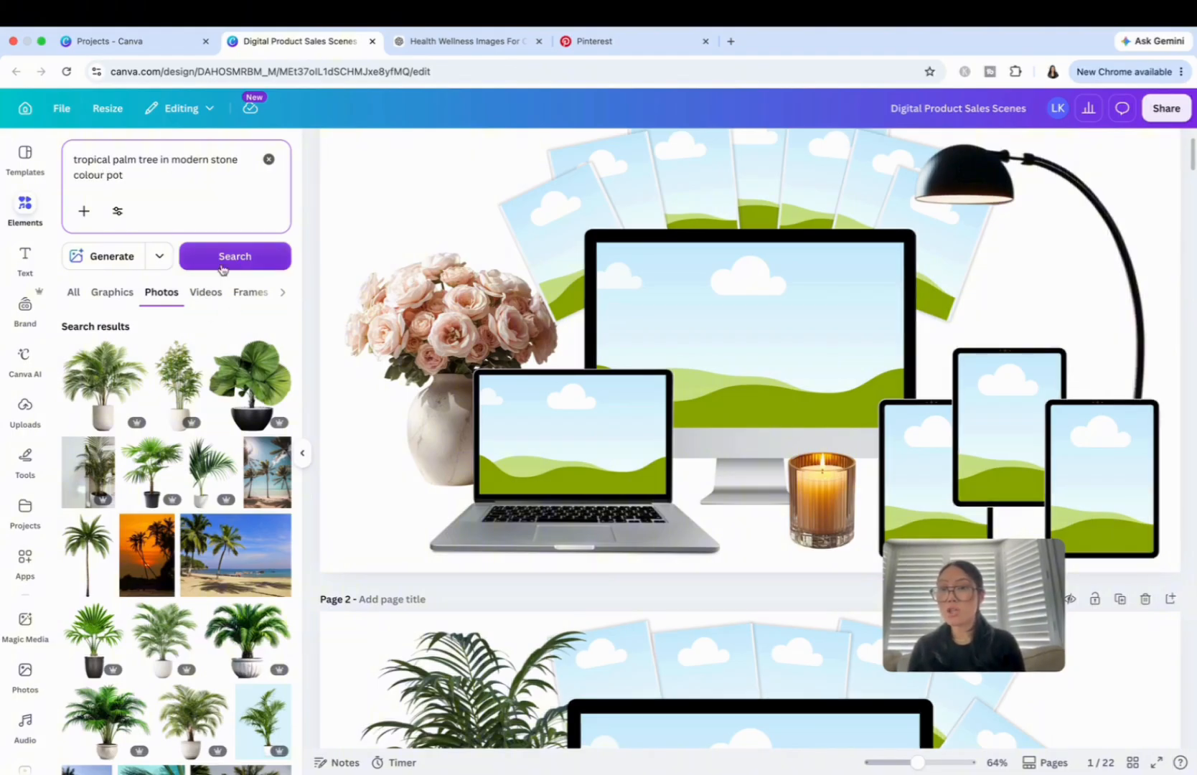
{"action": "left_click", "coordinate": [111, 258]}
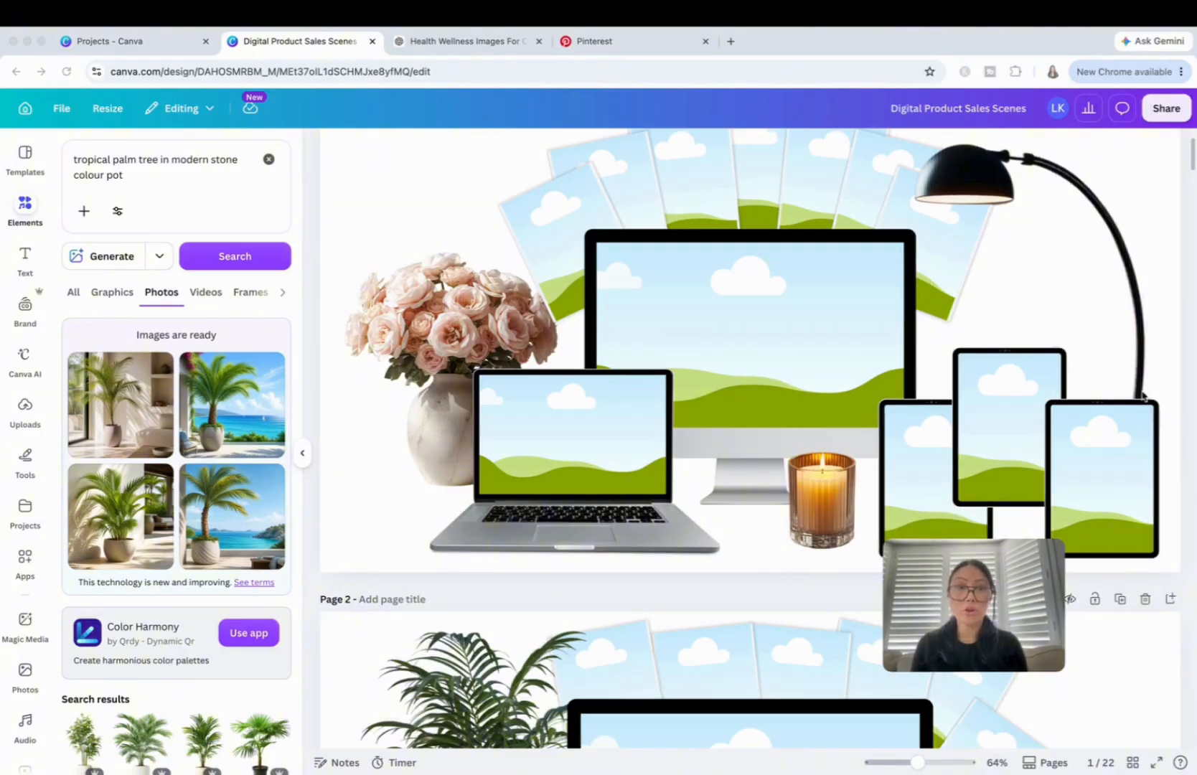
Examine how plants, candles and devices are arranged in the mockup scenes on the first three pages.
{"action": "scroll", "coordinate": [1148, 368], "scroll_direction": "down", "scroll_amount": 5}
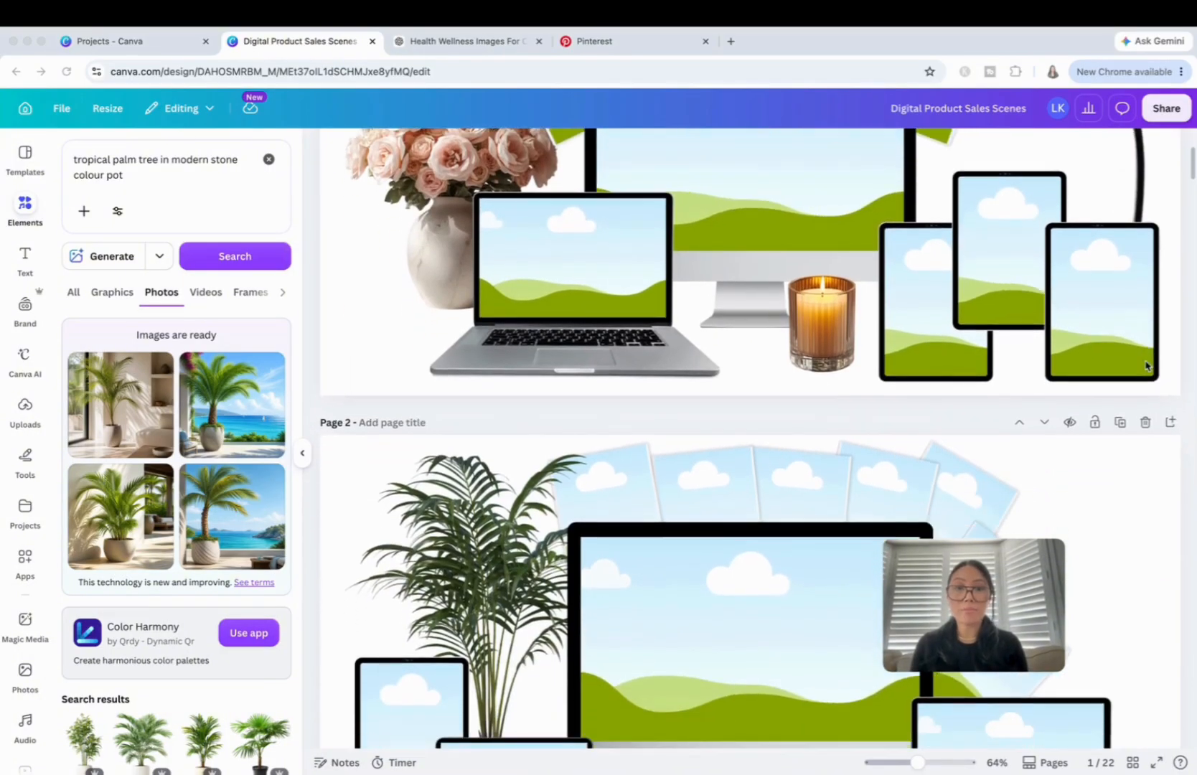
{"action": "scroll", "coordinate": [1136, 511], "scroll_direction": "down", "scroll_amount": 7}
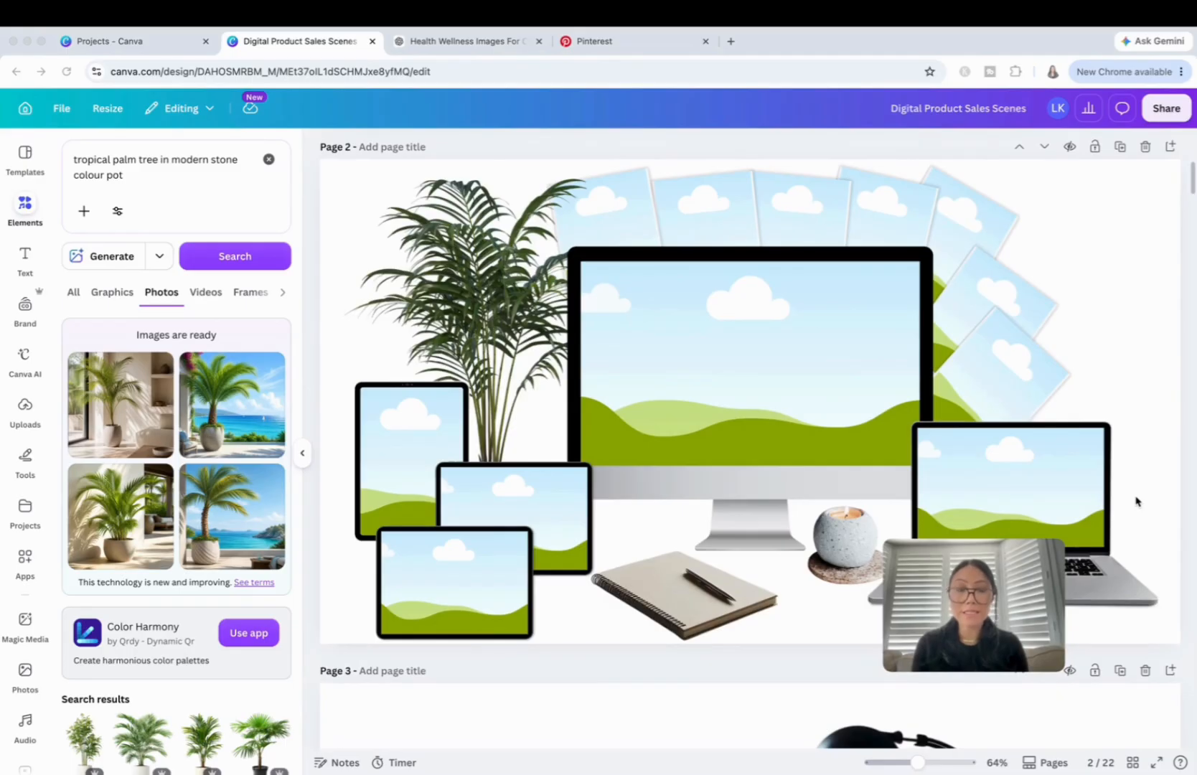
{"action": "scroll", "coordinate": [1136, 495], "scroll_direction": "down", "scroll_amount": 3}
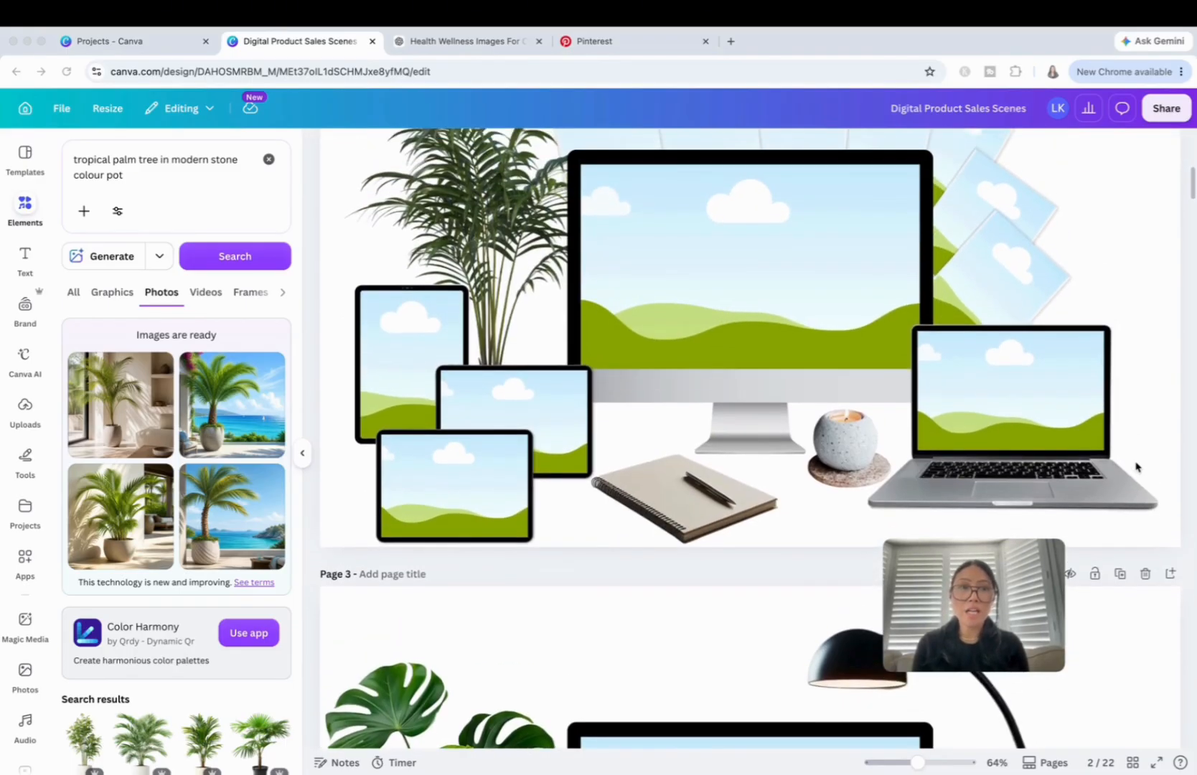
{"action": "scroll", "coordinate": [1135, 467], "scroll_direction": "up", "scroll_amount": 4}
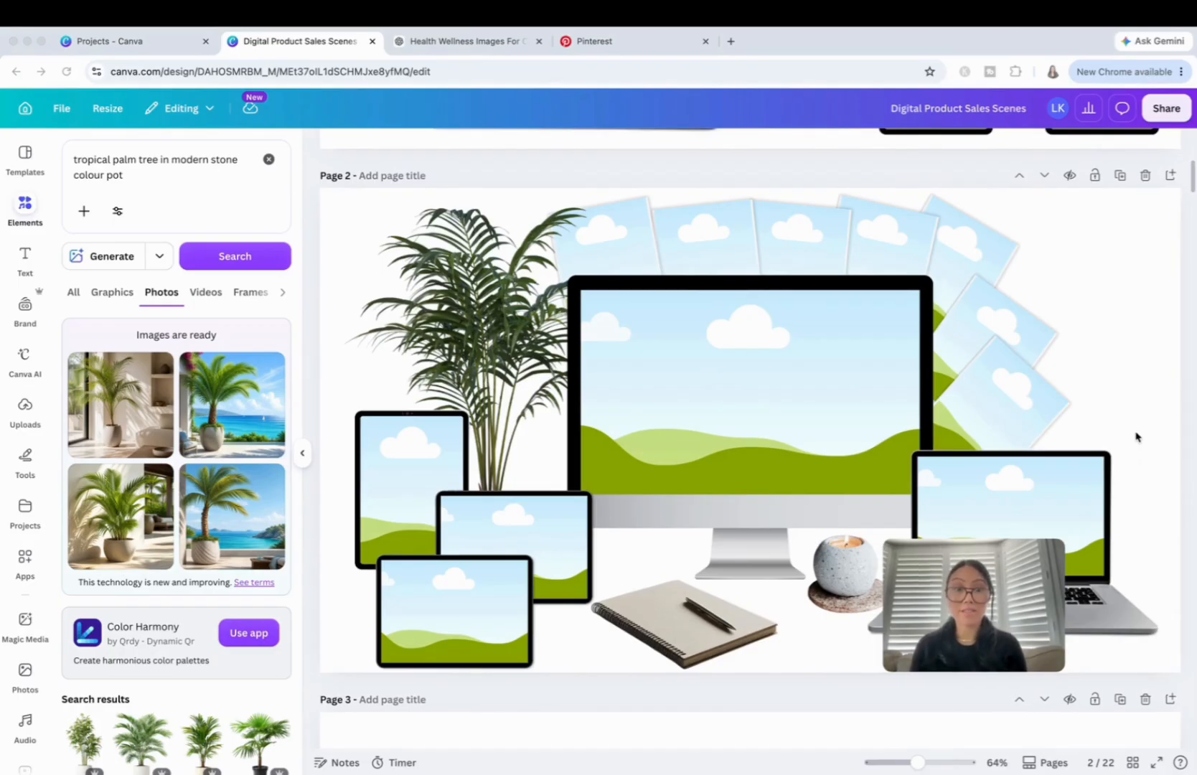
{"action": "scroll", "coordinate": [1136, 436], "scroll_direction": "down", "scroll_amount": 3}
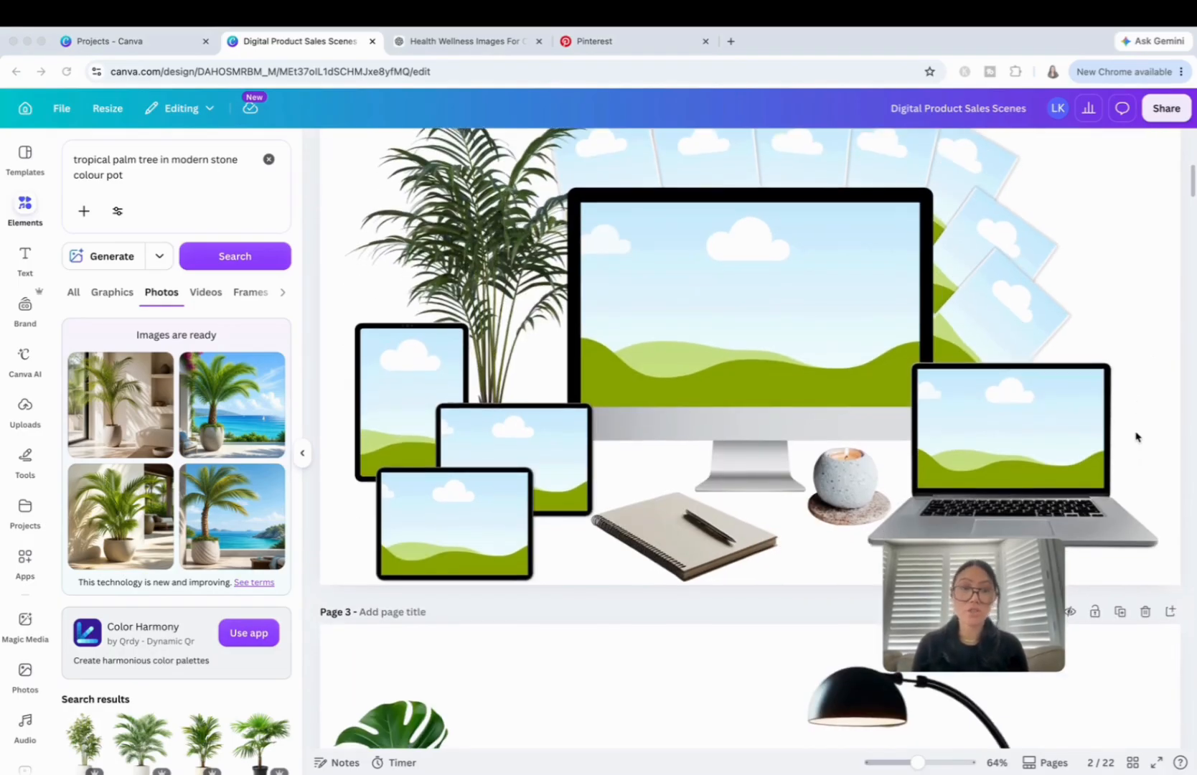
{"action": "scroll", "coordinate": [1136, 399], "scroll_direction": "down", "scroll_amount": 4}
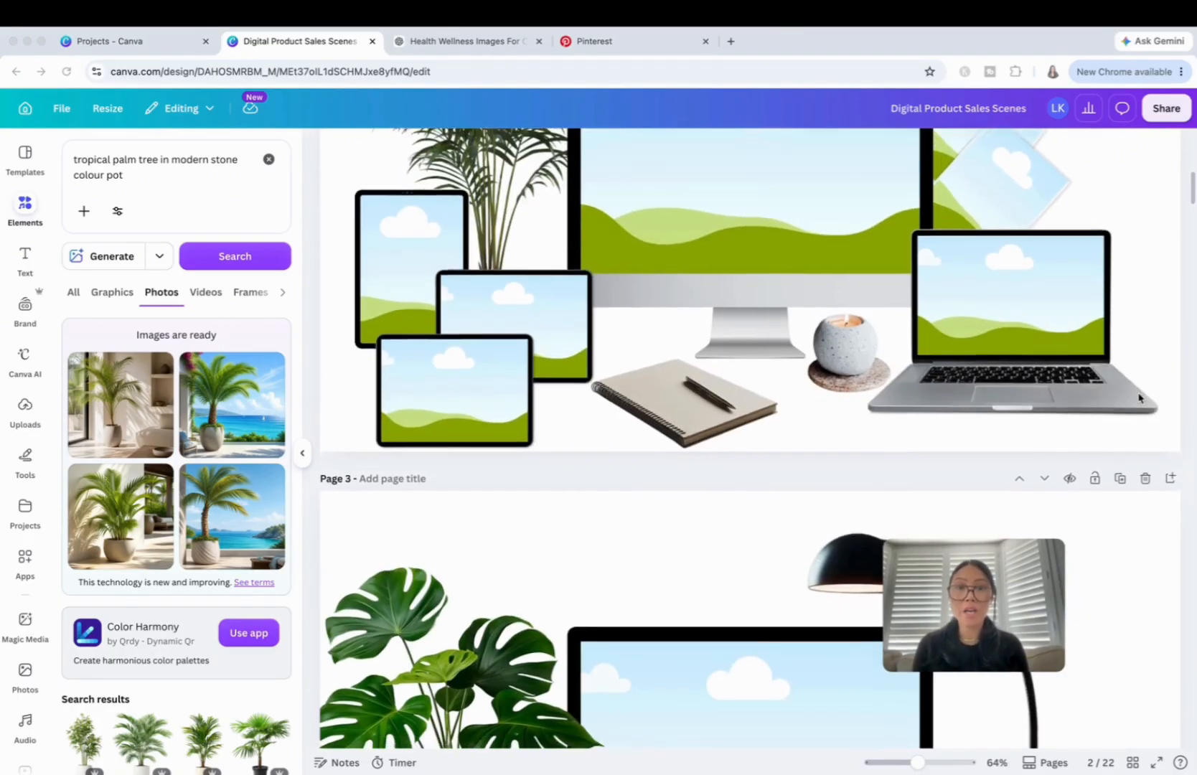
{"action": "scroll", "coordinate": [1138, 399], "scroll_direction": "up", "scroll_amount": 4}
{"action": "scroll", "coordinate": [1139, 398], "scroll_direction": "up", "scroll_amount": 4}
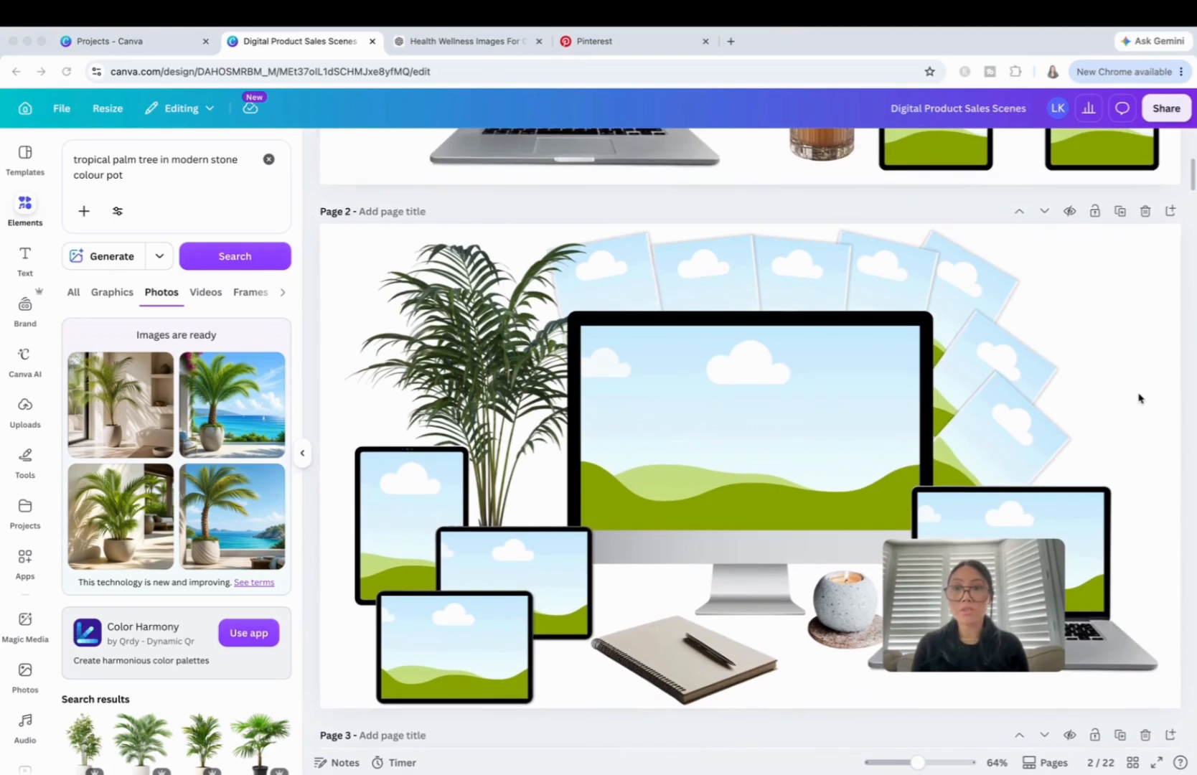
{"action": "scroll", "coordinate": [1139, 398], "scroll_direction": "down", "scroll_amount": 1}
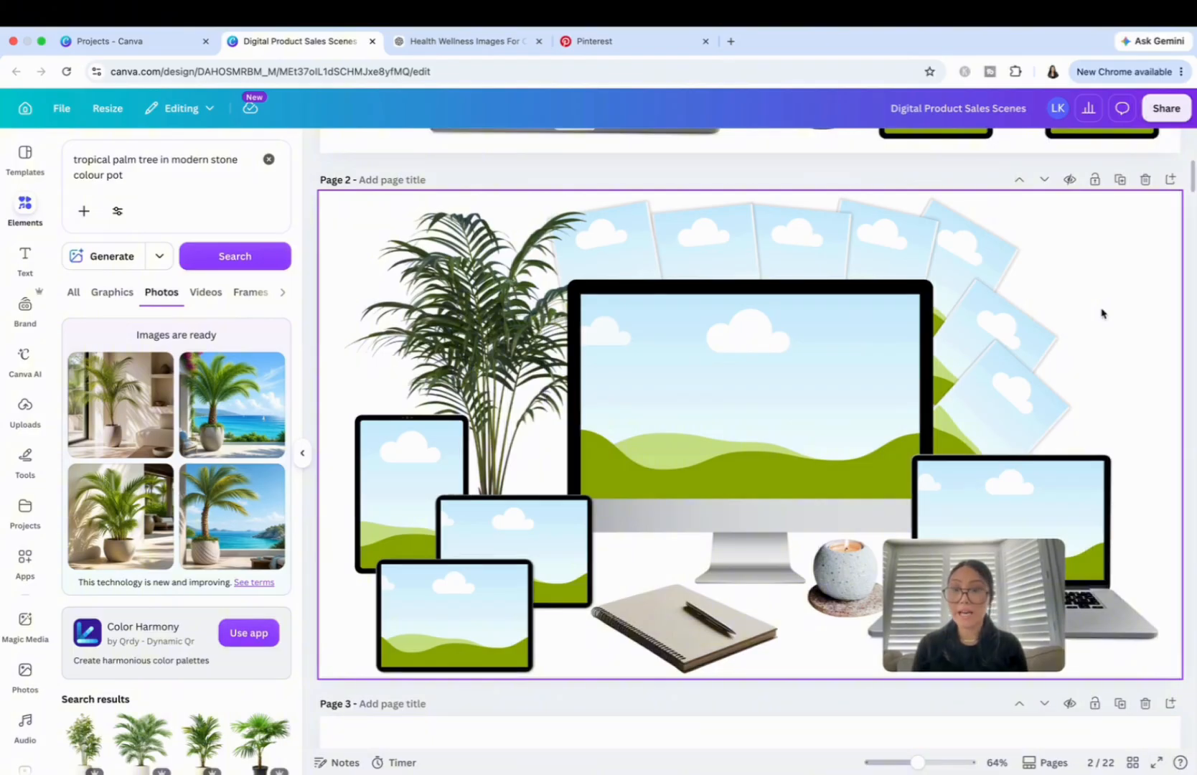
Insert the generated palm image with the round stone pot and indoor-outdoor background on page 22, and remove its background.
{"action": "scroll", "coordinate": [1102, 313], "scroll_direction": "down", "scroll_amount": 5}
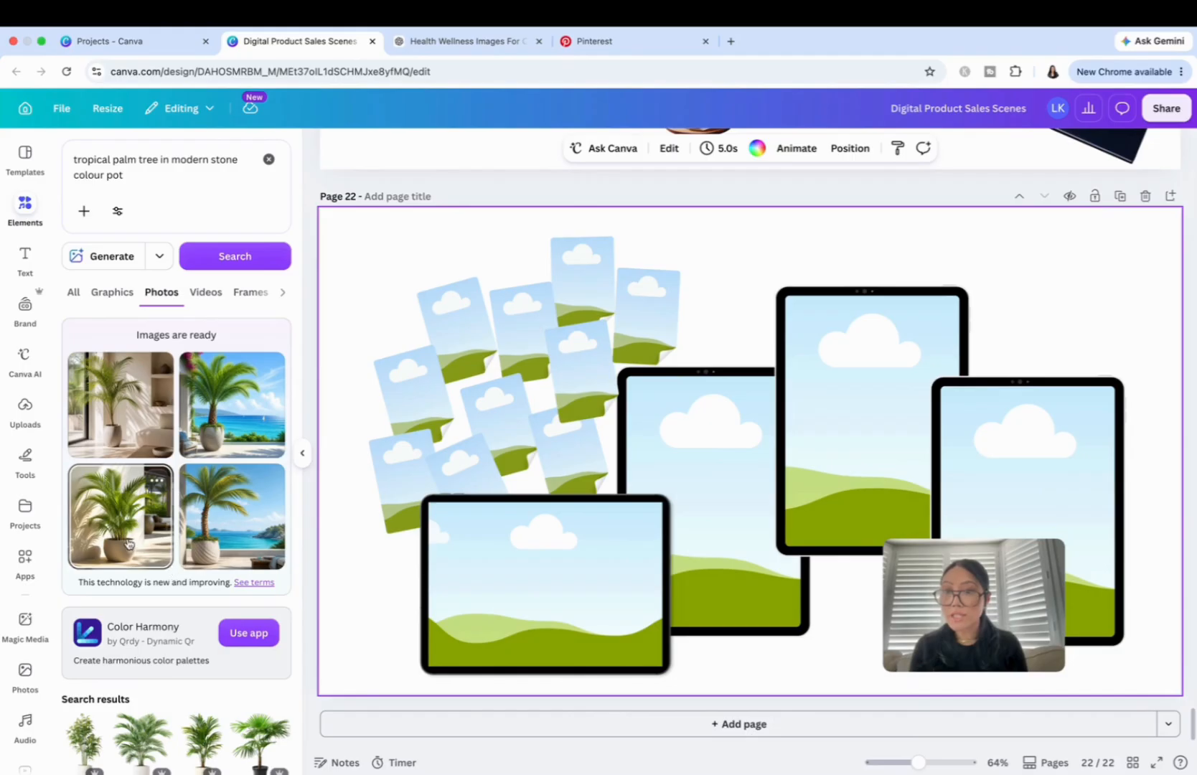
{"action": "left_click", "coordinate": [128, 543]}
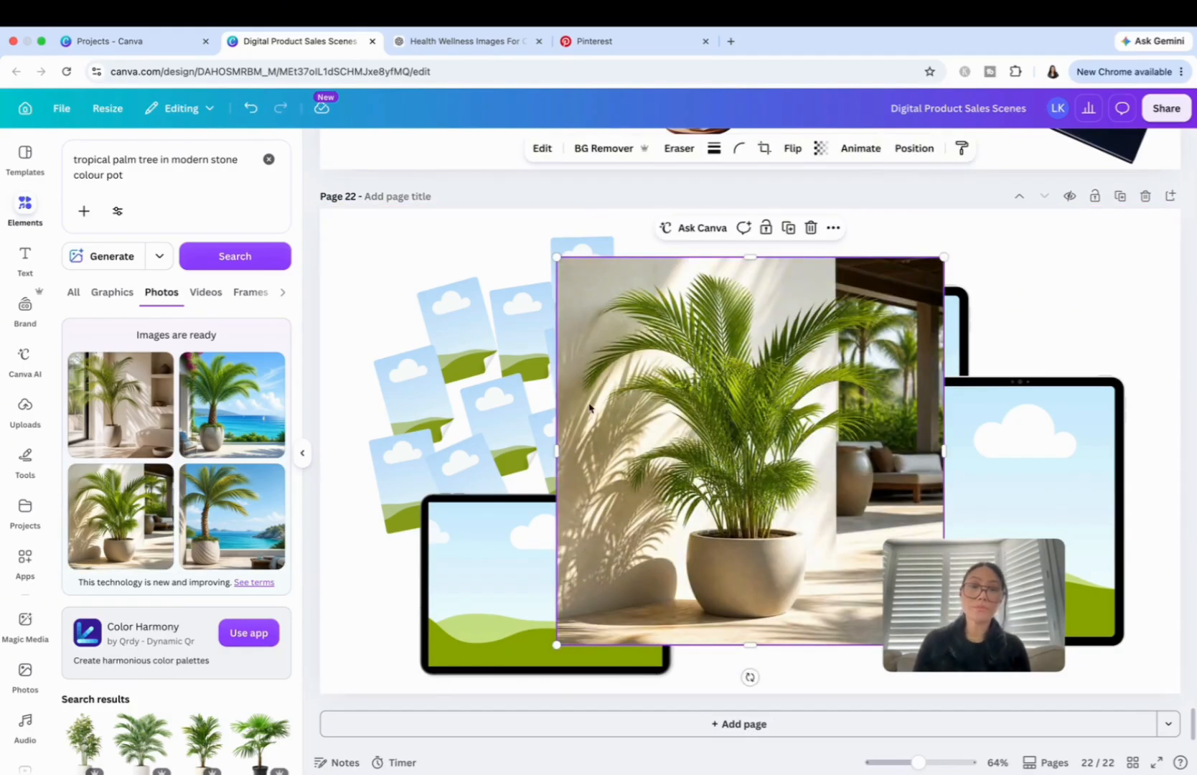
{"action": "left_click_drag", "start_coordinate": [732, 407], "coordinate": [768, 356]}
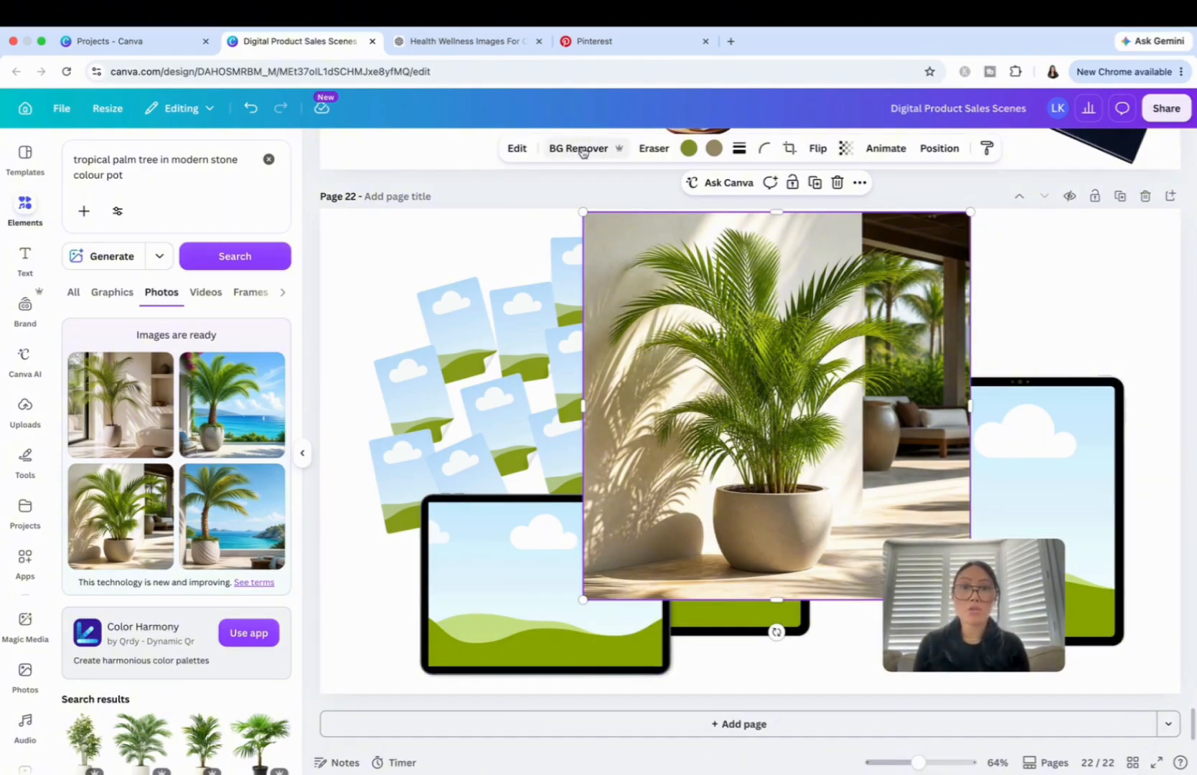
{"action": "left_click", "coordinate": [585, 157]}
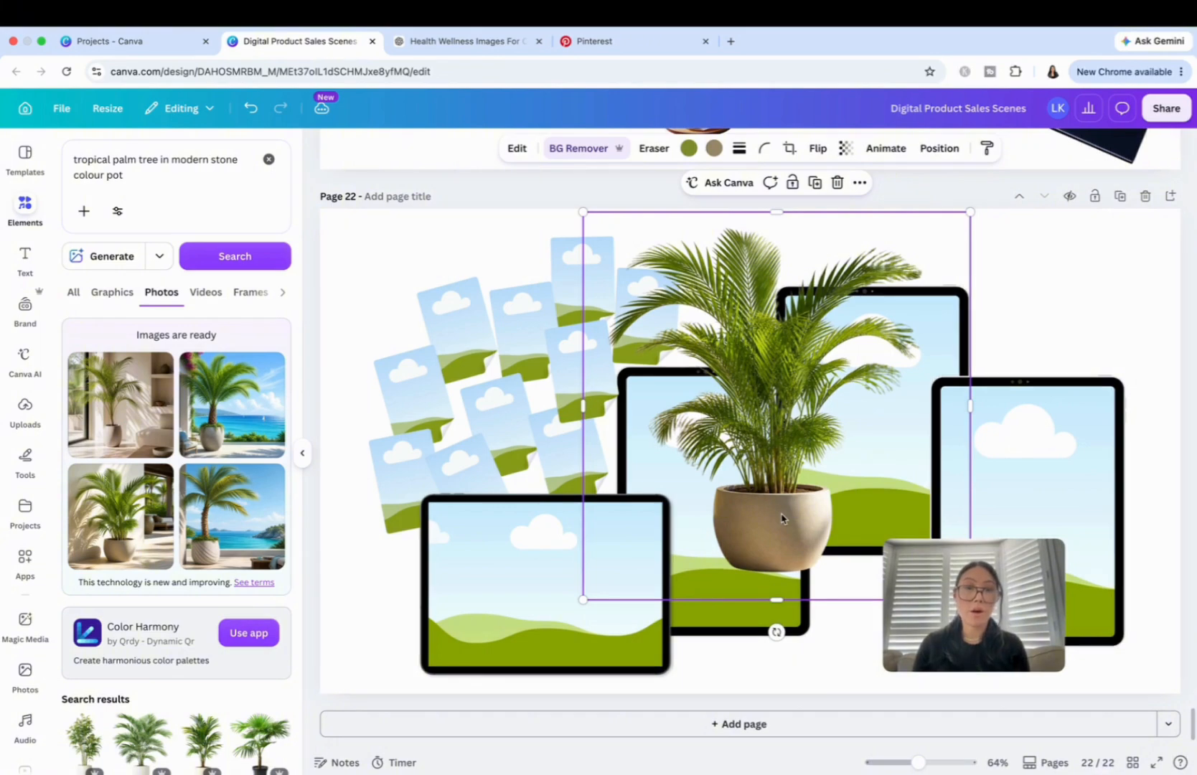
Move the potted palm to the upper-right corner of page 22 and send it backward behind the rightmost tablet.
{"action": "left_click_drag", "start_coordinate": [782, 518], "coordinate": [945, 490]}
{"action": "left_click_drag", "start_coordinate": [1048, 430], "coordinate": [1055, 379]}
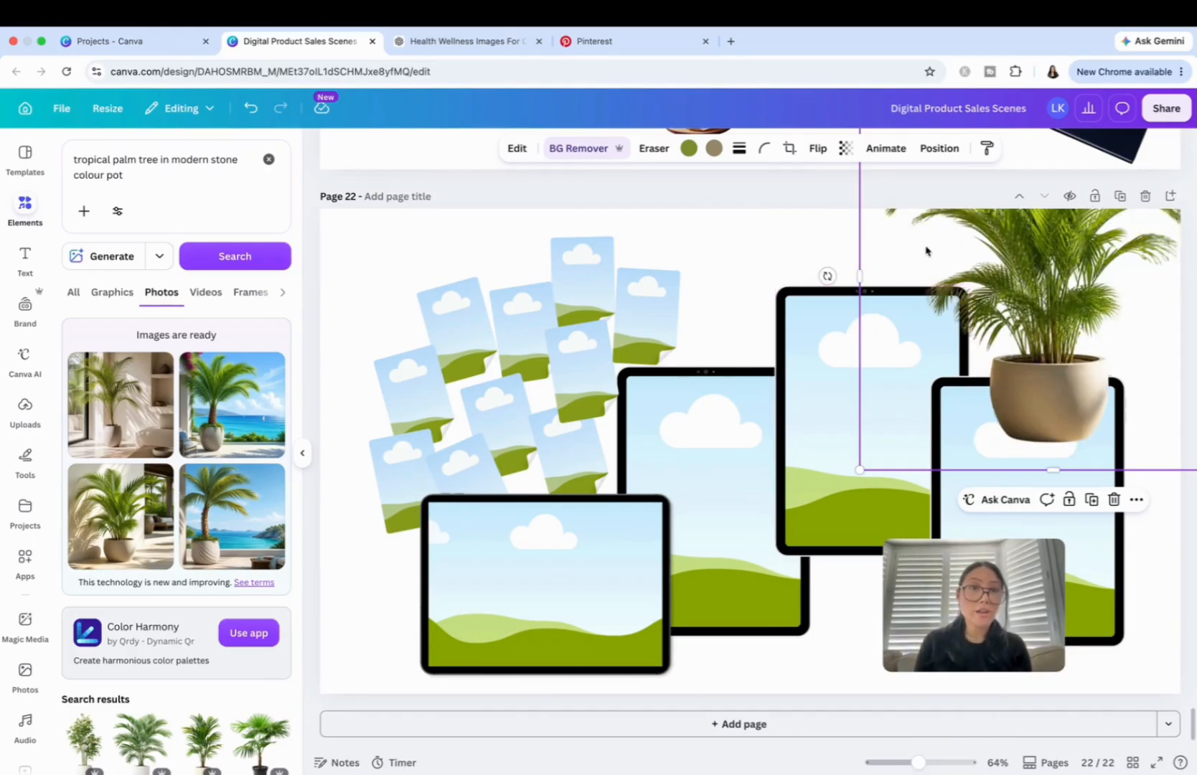
{"action": "left_click", "coordinate": [944, 149]}
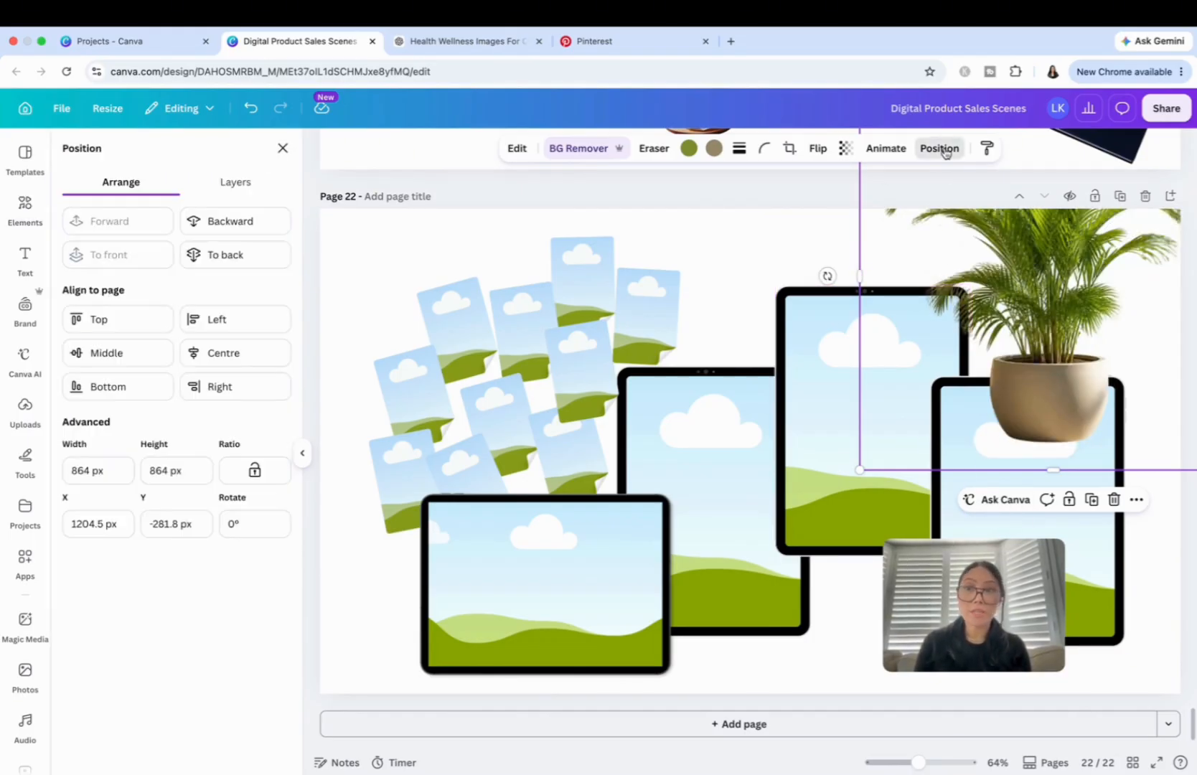
{"action": "left_click", "coordinate": [257, 230]}
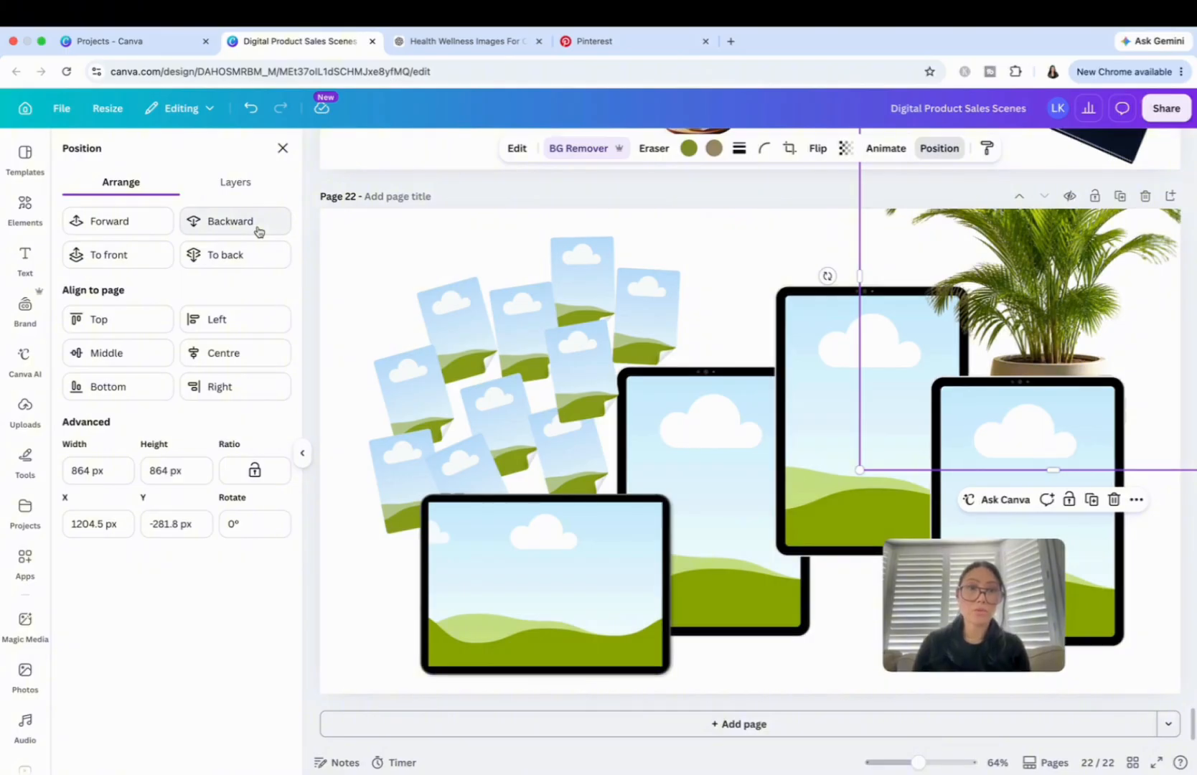
Shrink the palm image to about 707 px square and place it so its pot is hidden behind the rightmost tablet.
{"action": "left_click_drag", "start_coordinate": [1062, 317], "coordinate": [1060, 335]}
{"action": "left_click_drag", "start_coordinate": [861, 488], "coordinate": [930, 418]}
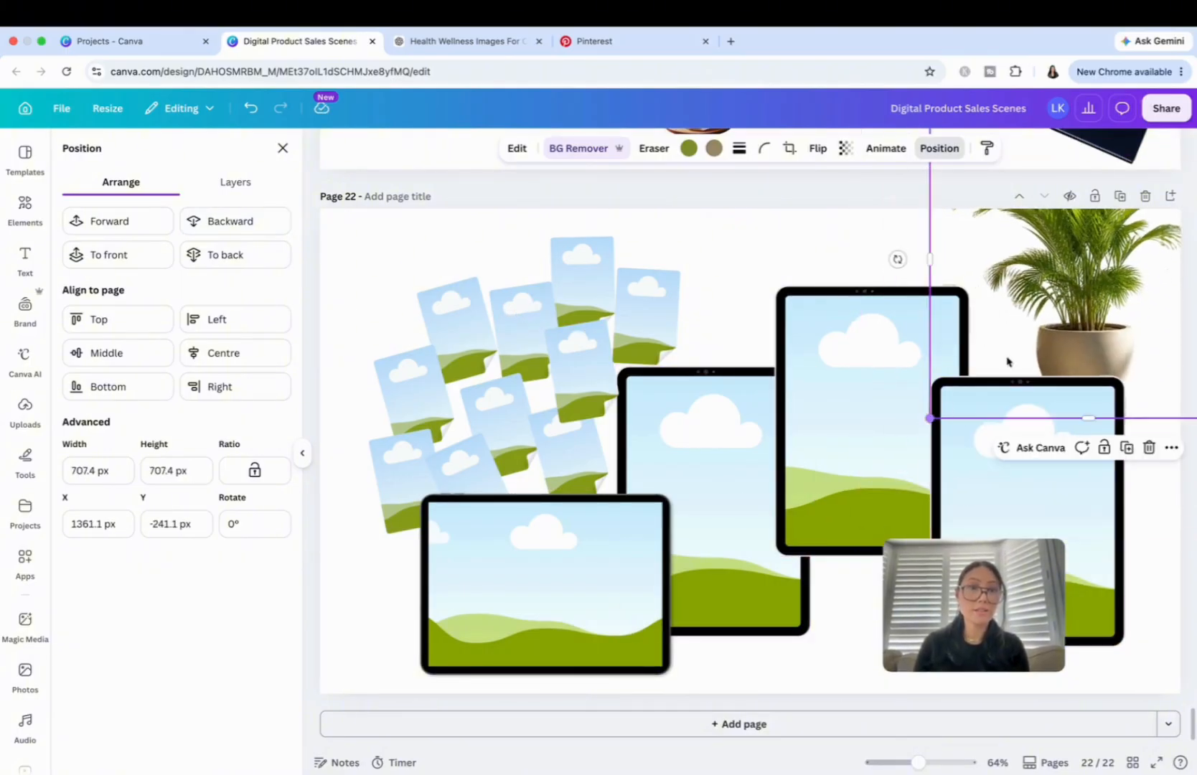
{"action": "left_click_drag", "start_coordinate": [1099, 322], "coordinate": [1068, 375]}
{"action": "left_click", "coordinate": [766, 235]}
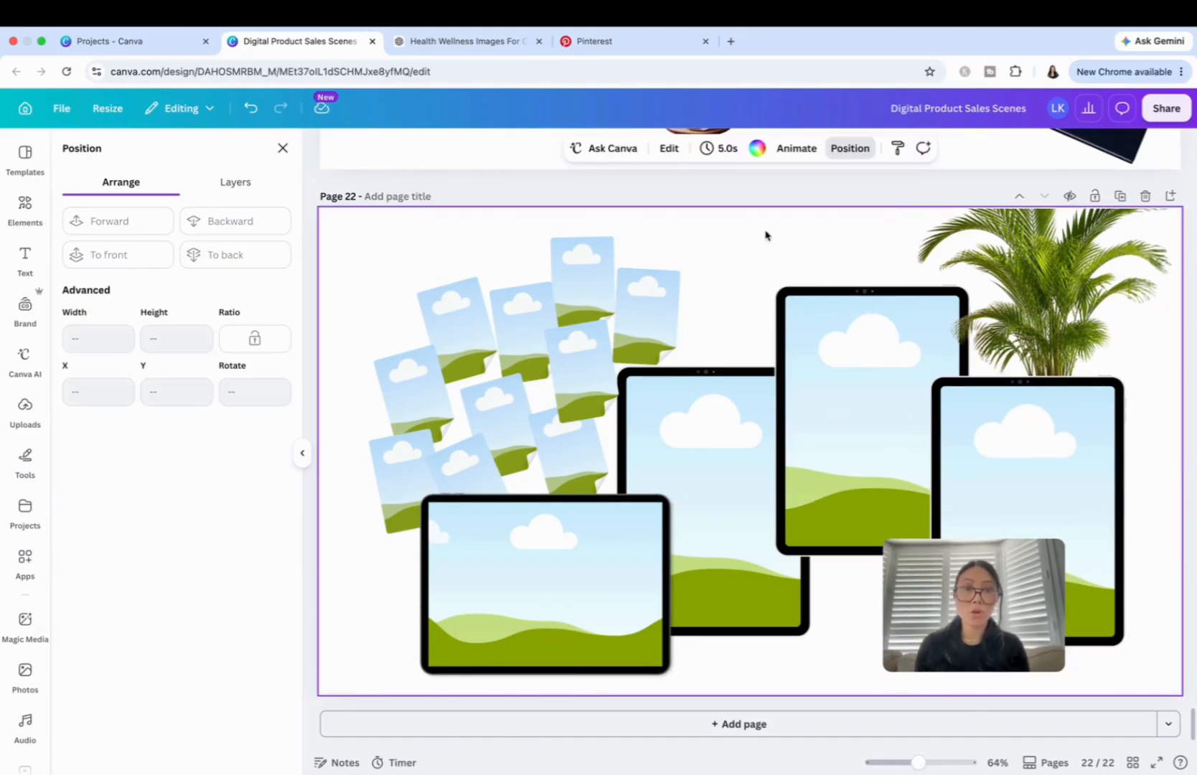
Look through the photo search results for other potted palm images.
{"action": "scroll", "coordinate": [771, 297], "scroll_direction": "up", "scroll_amount": 4}
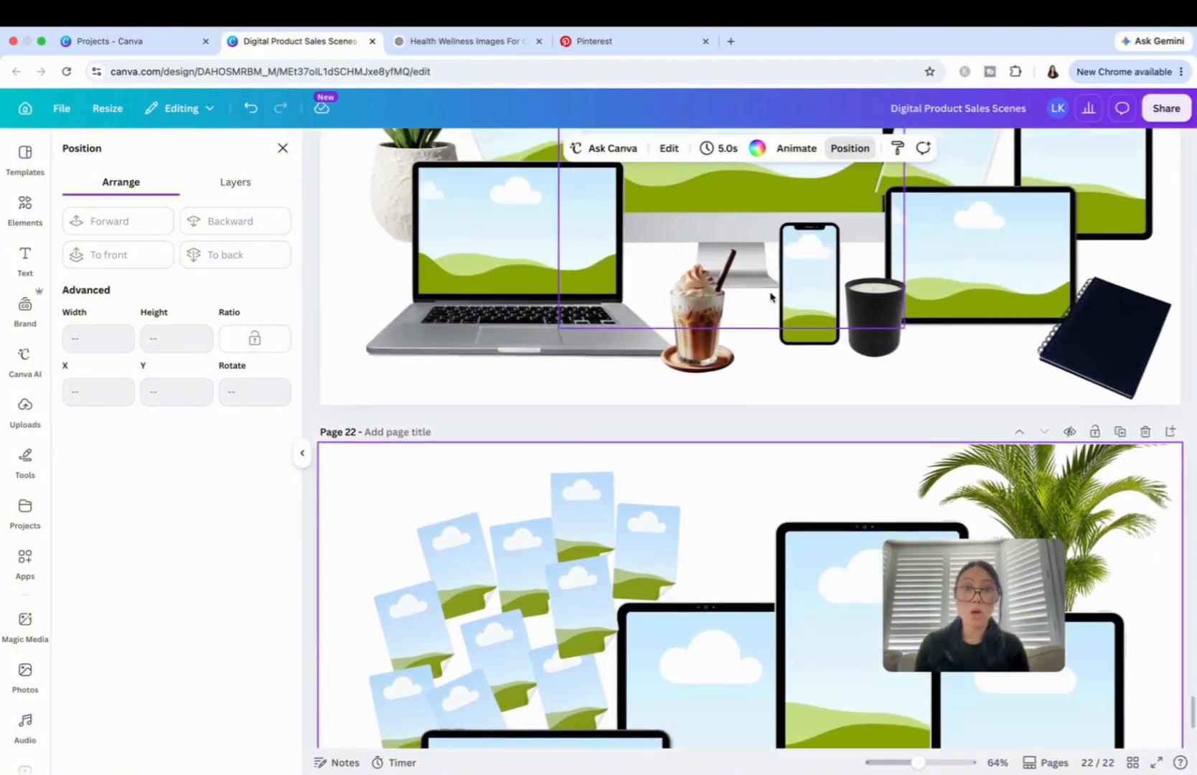
{"action": "scroll", "coordinate": [609, 518], "scroll_direction": "down", "scroll_amount": 4}
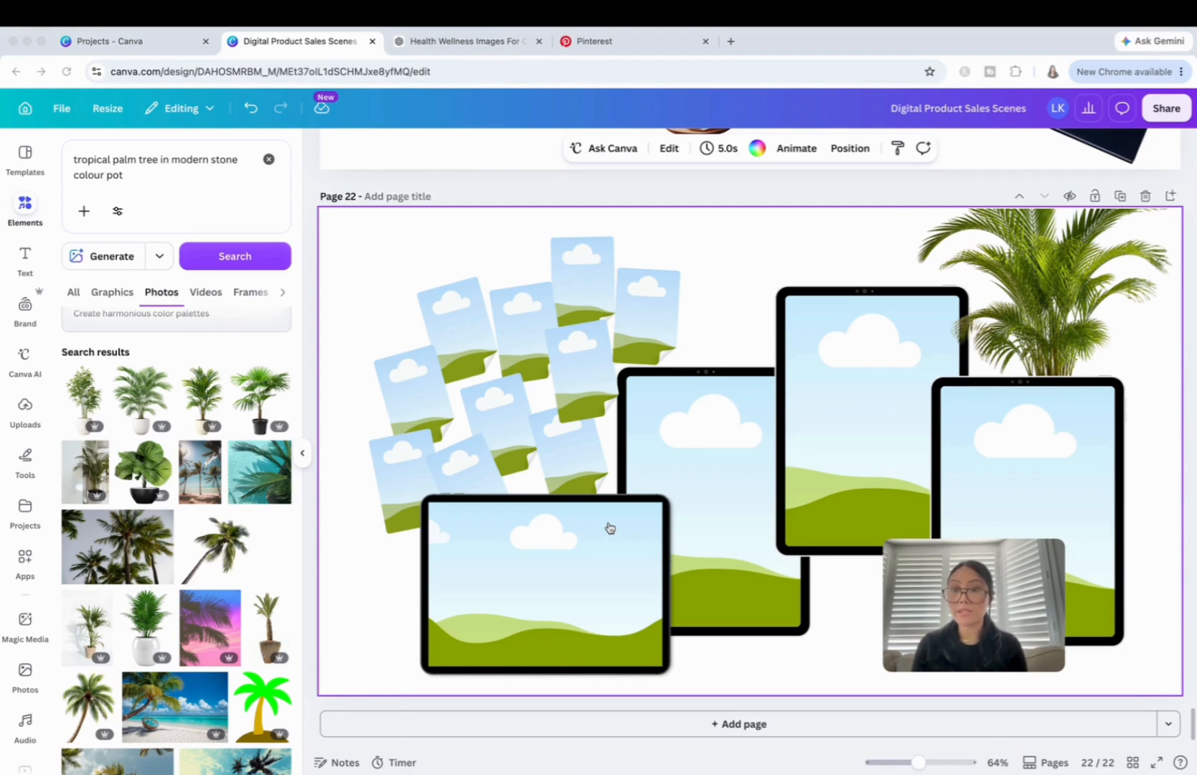
{"action": "scroll", "coordinate": [207, 572], "scroll_direction": "down", "scroll_amount": 2}
{"action": "scroll", "coordinate": [208, 572], "scroll_direction": "down", "scroll_amount": 2}
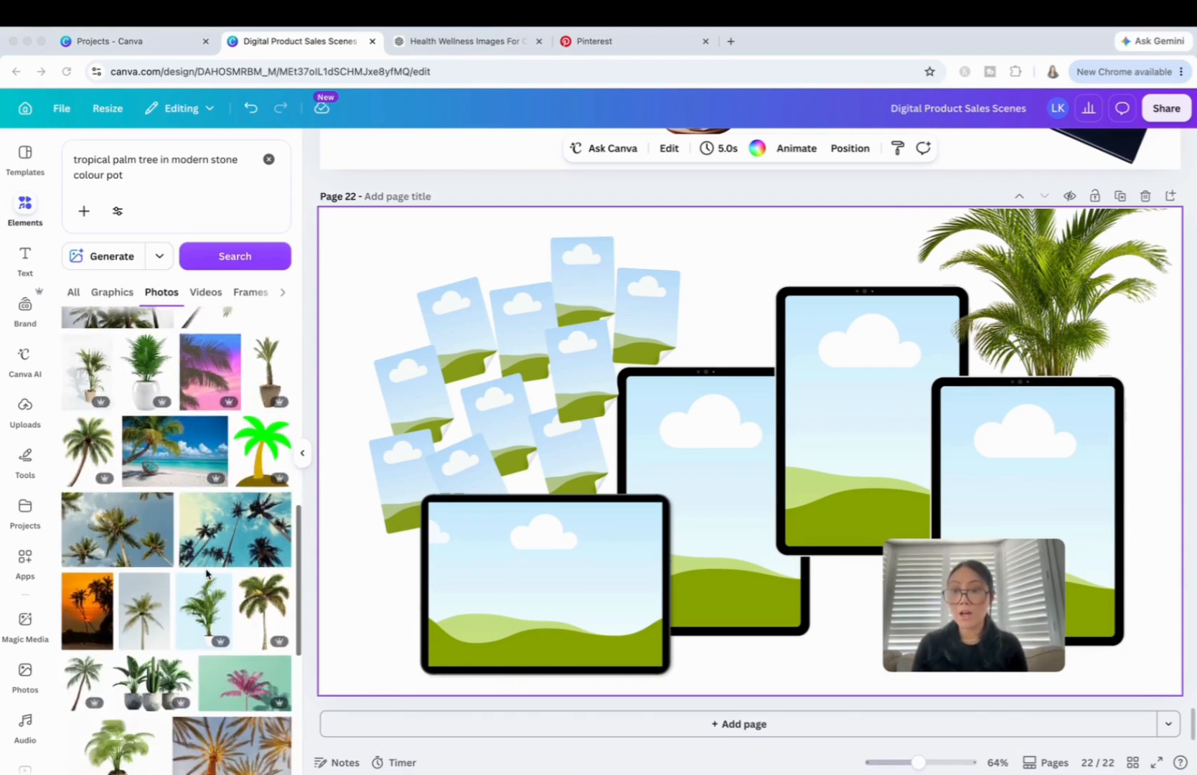
{"action": "scroll", "coordinate": [207, 572], "scroll_direction": "down", "scroll_amount": 2}
{"action": "scroll", "coordinate": [206, 574], "scroll_direction": "down", "scroll_amount": 1}
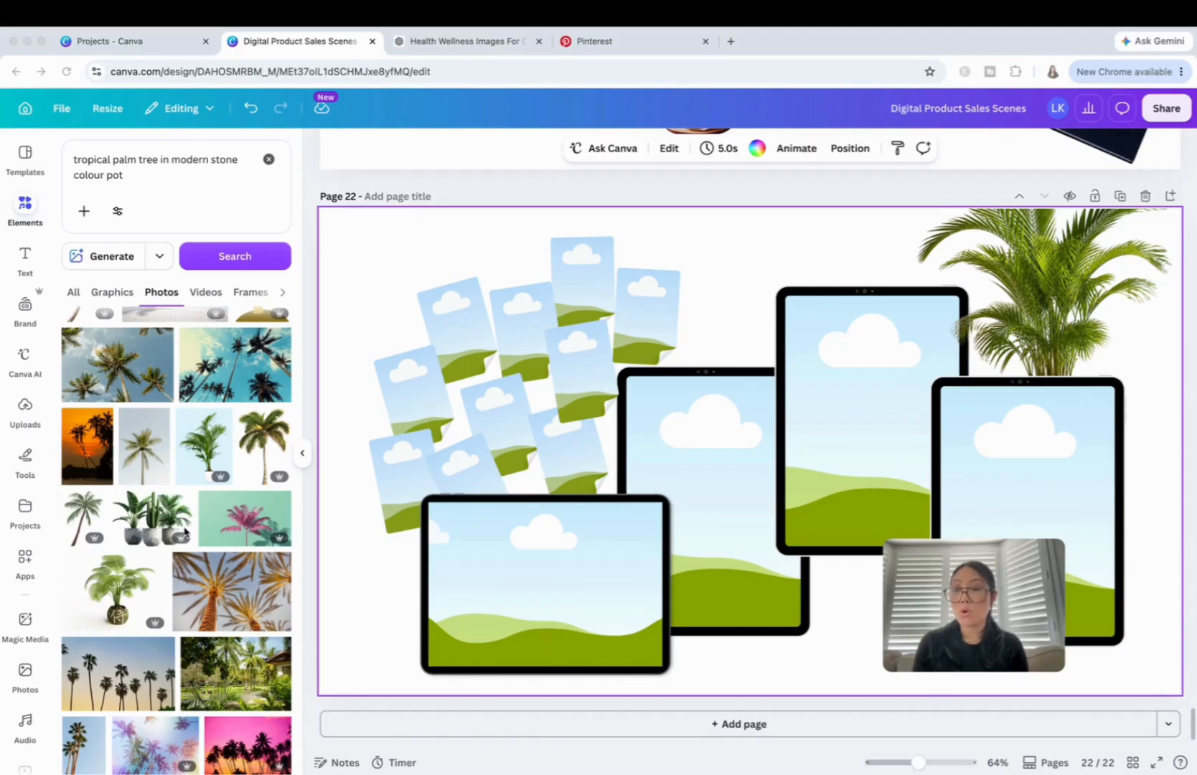
Search the photos for "pink roses in modern stone vase".
{"action": "scroll", "coordinate": [184, 531], "scroll_direction": "up", "scroll_amount": 5}
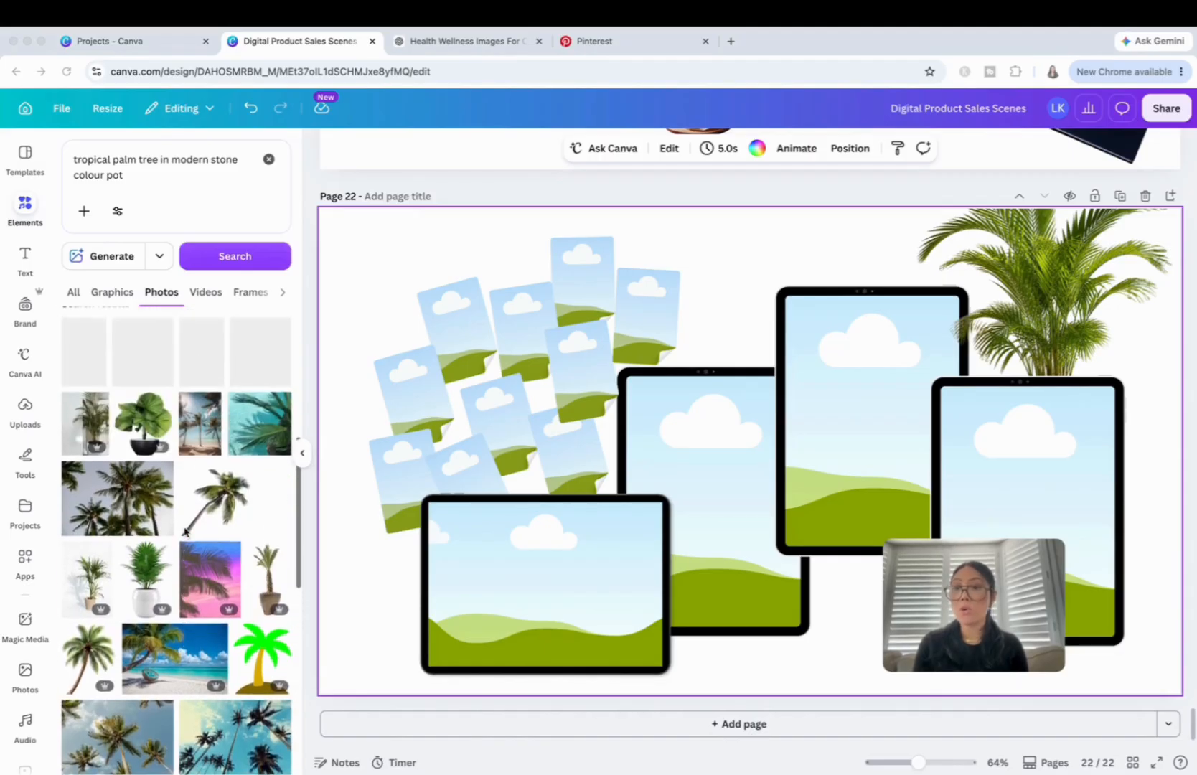
{"action": "scroll", "coordinate": [184, 531], "scroll_direction": "up", "scroll_amount": 2}
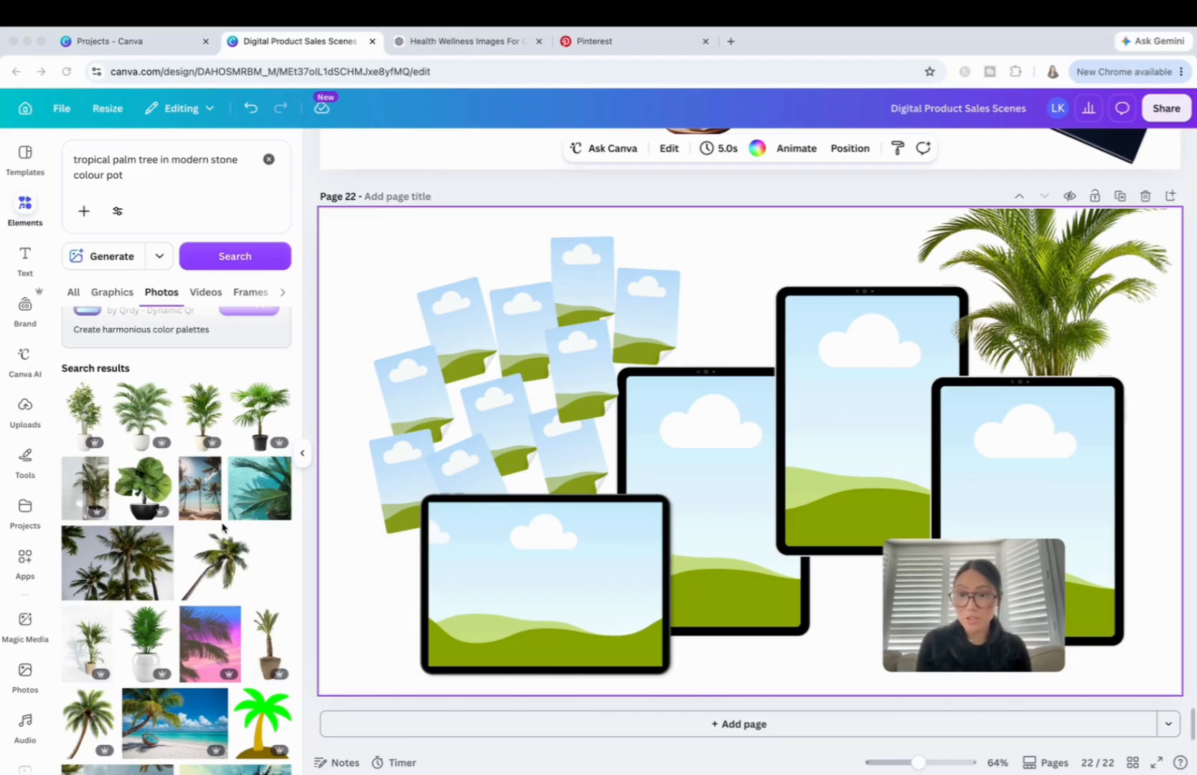
{"action": "scroll", "coordinate": [222, 527], "scroll_direction": "up", "scroll_amount": 1}
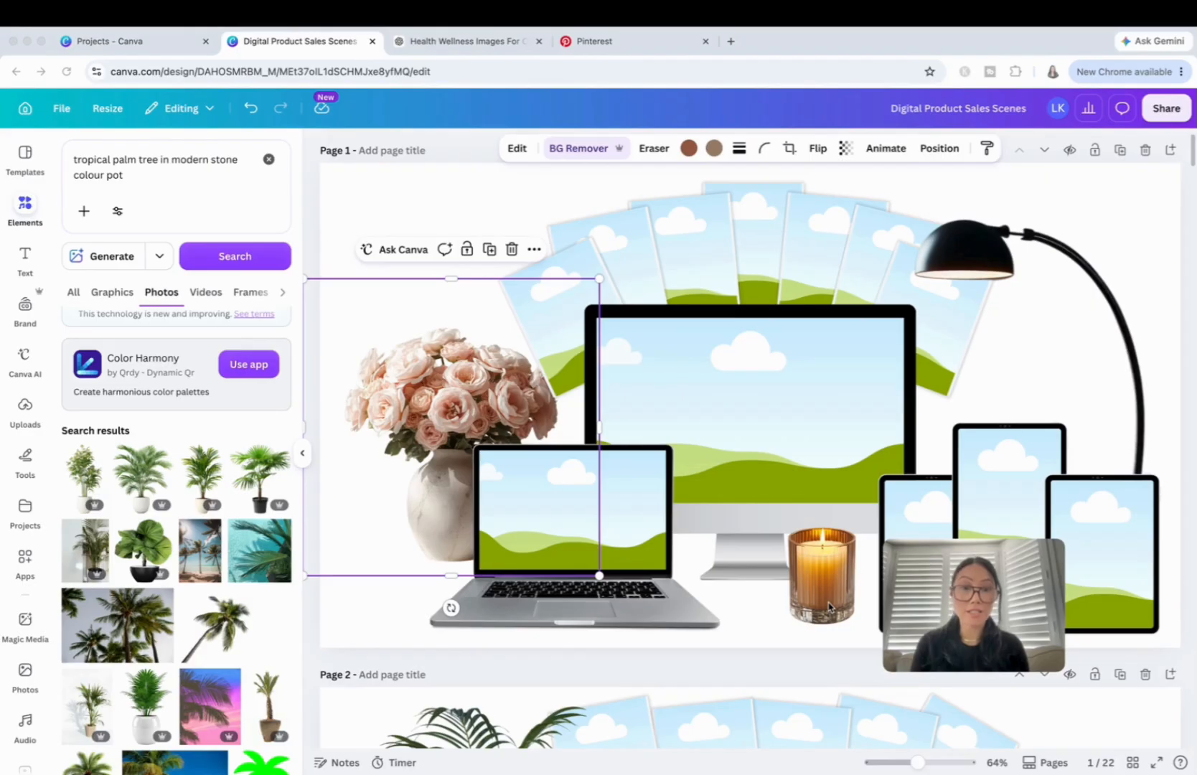
{"action": "left_click", "coordinate": [267, 163]}
{"action": "triple_click", "coordinate": [231, 176]}
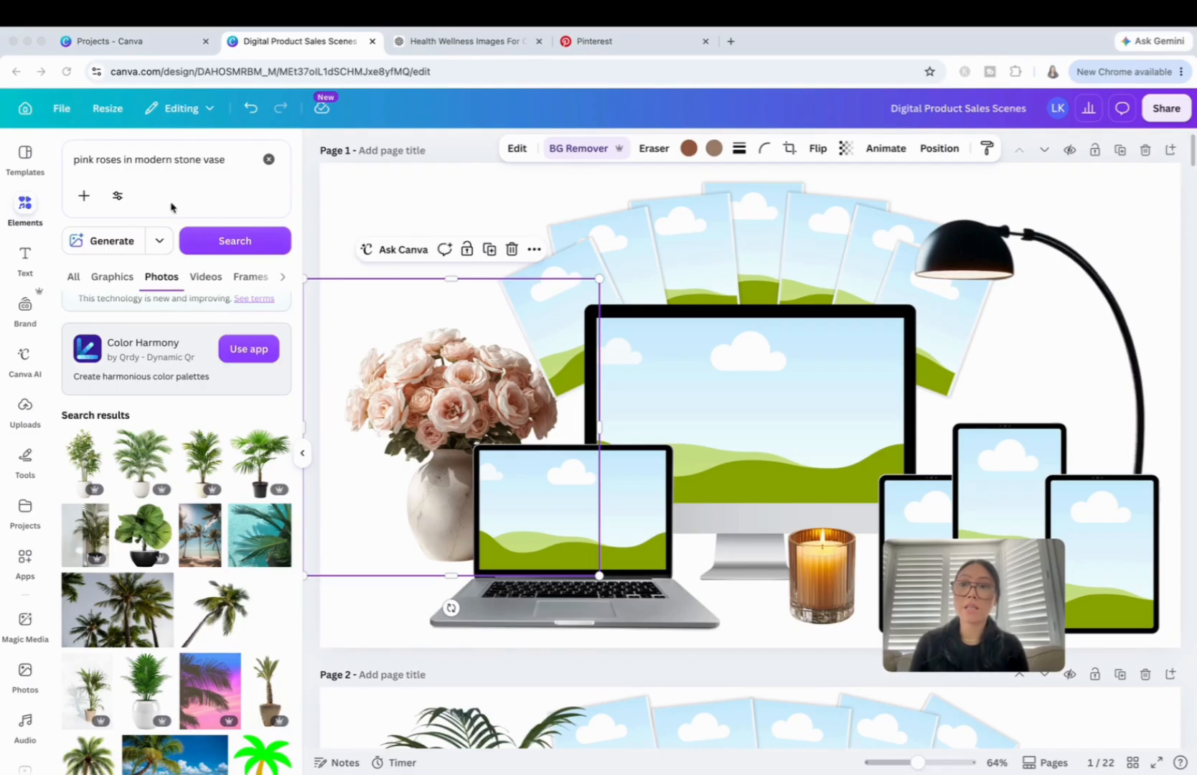
{"action": "left_click", "coordinate": [232, 244]}
{"action": "left_click", "coordinate": [233, 247]}
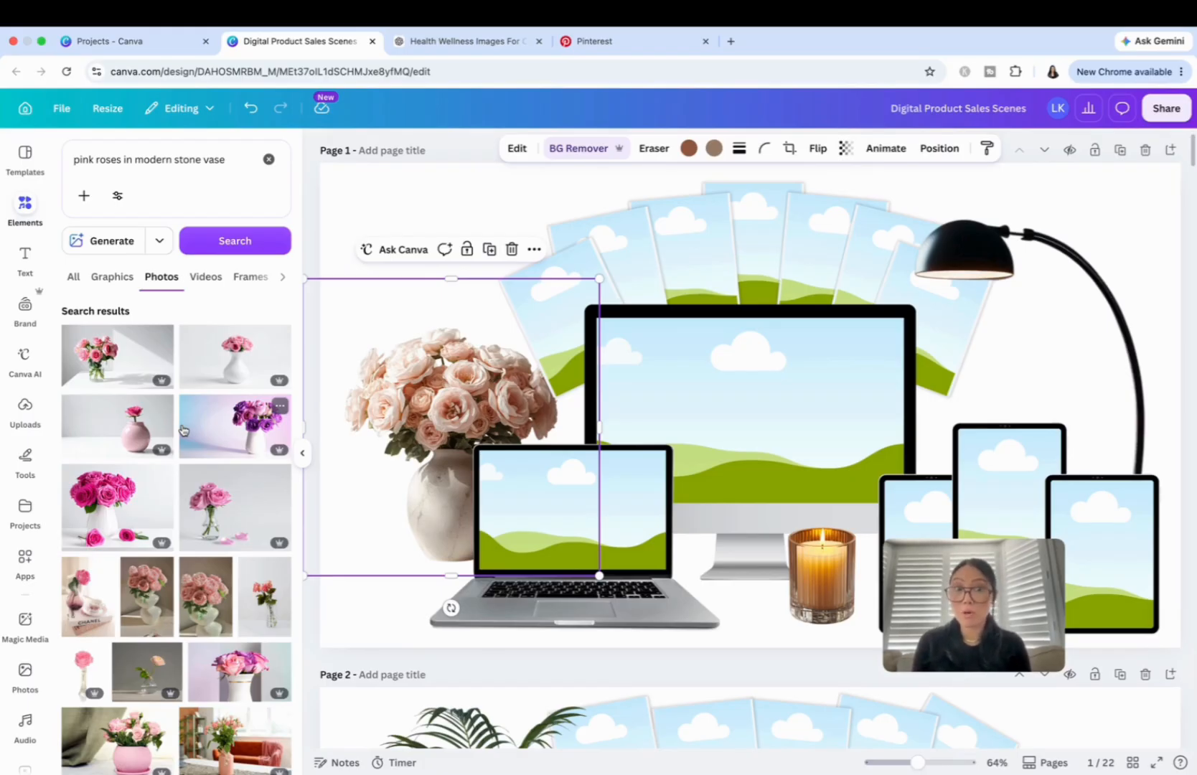
Look through the rose photo results and generate AI images from the prompt "pink roses in modern stone vase".
{"action": "scroll", "coordinate": [182, 430], "scroll_direction": "down", "scroll_amount": 3}
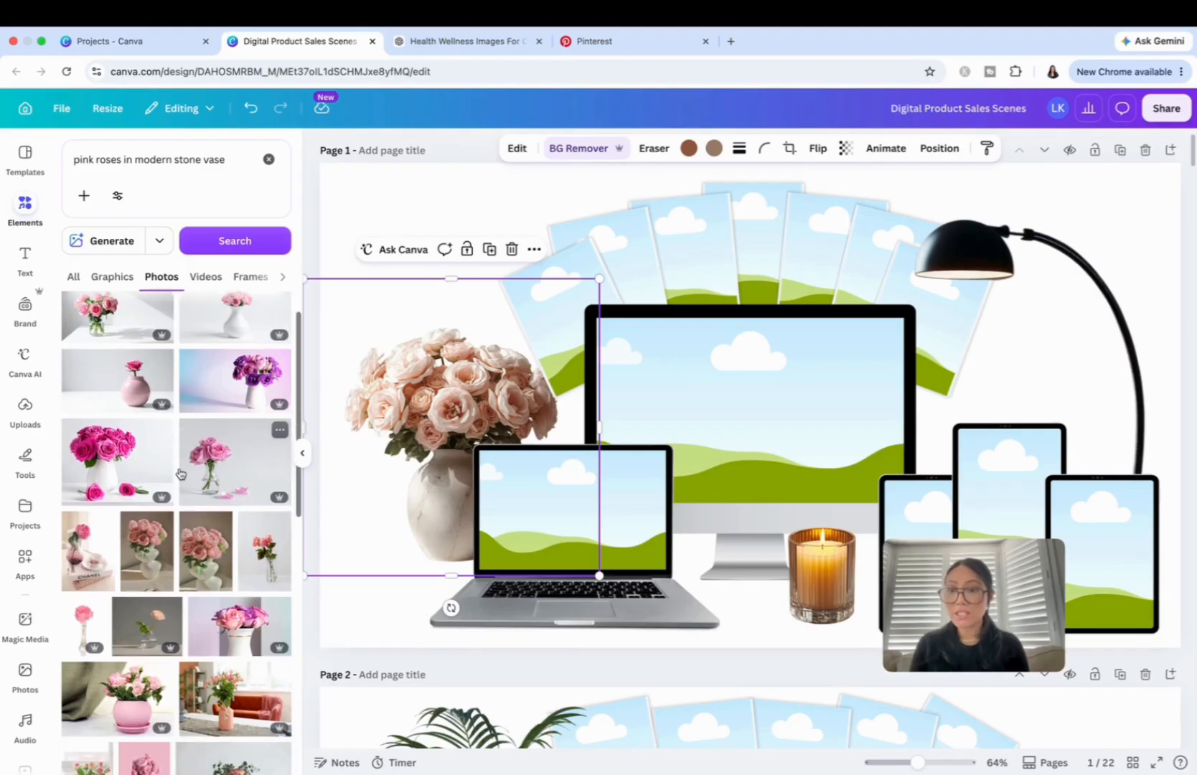
{"action": "scroll", "coordinate": [180, 473], "scroll_direction": "down", "scroll_amount": 2}
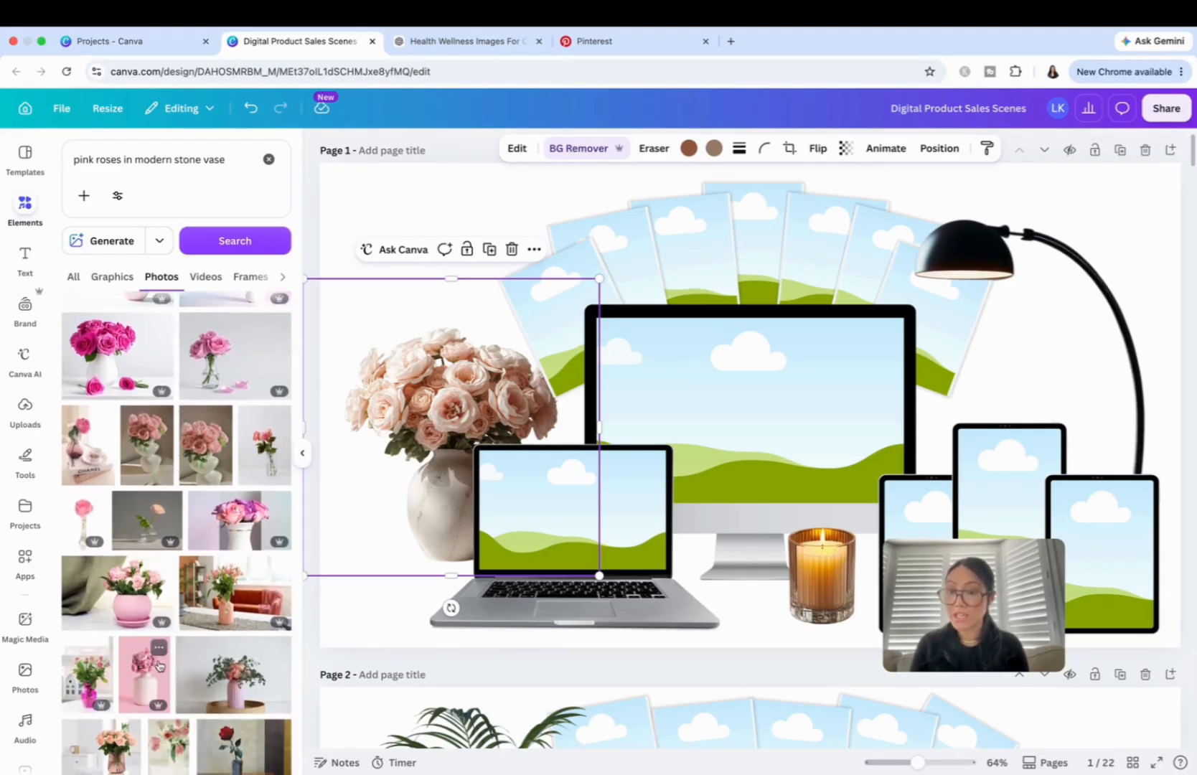
{"action": "scroll", "coordinate": [159, 570], "scroll_direction": "up", "scroll_amount": 5}
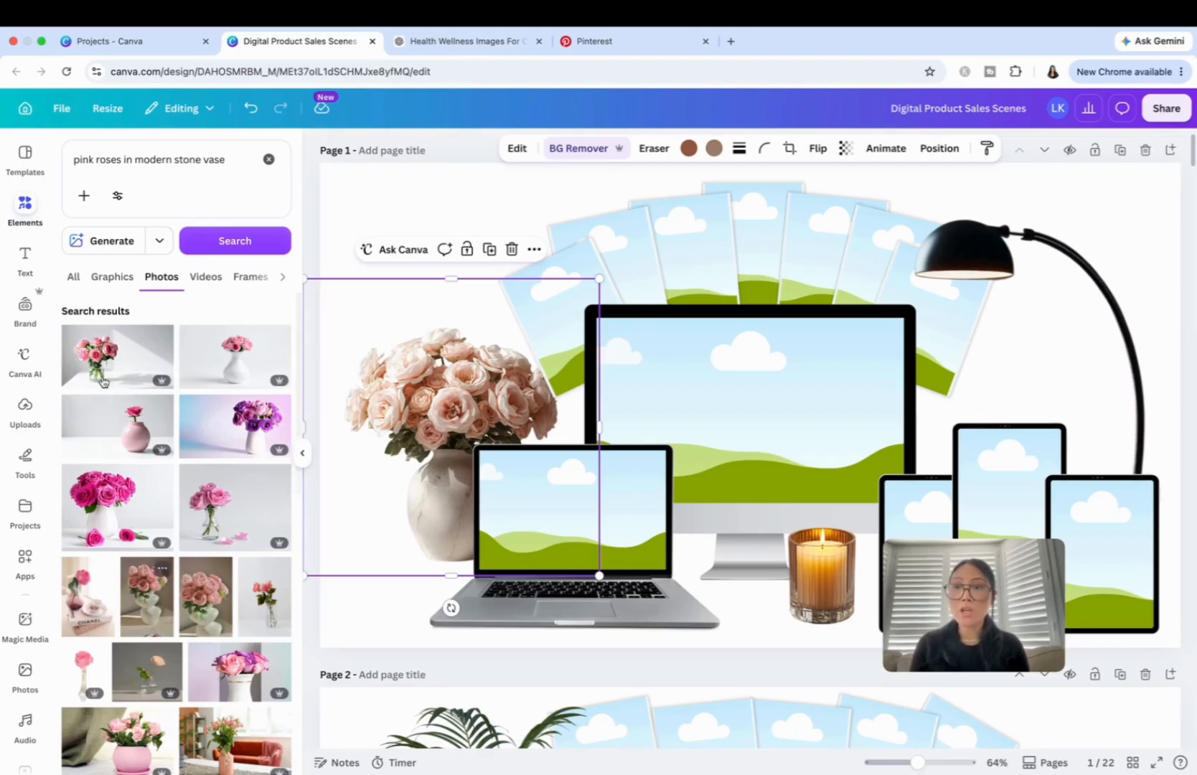
{"action": "left_click", "coordinate": [99, 245]}
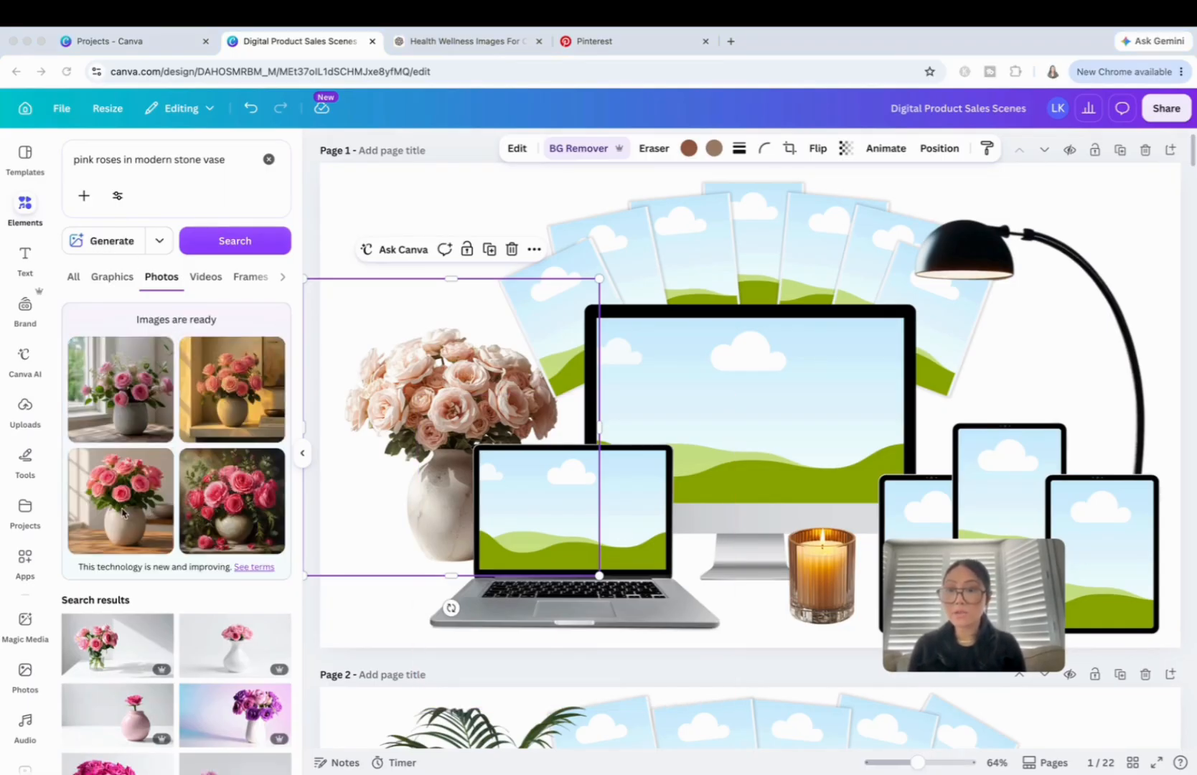
Insert the generated pink roses image with the pale round vase on a wooden table on page 1, and remove its background.
{"action": "scroll", "coordinate": [822, 471], "scroll_direction": "down", "scroll_amount": 3}
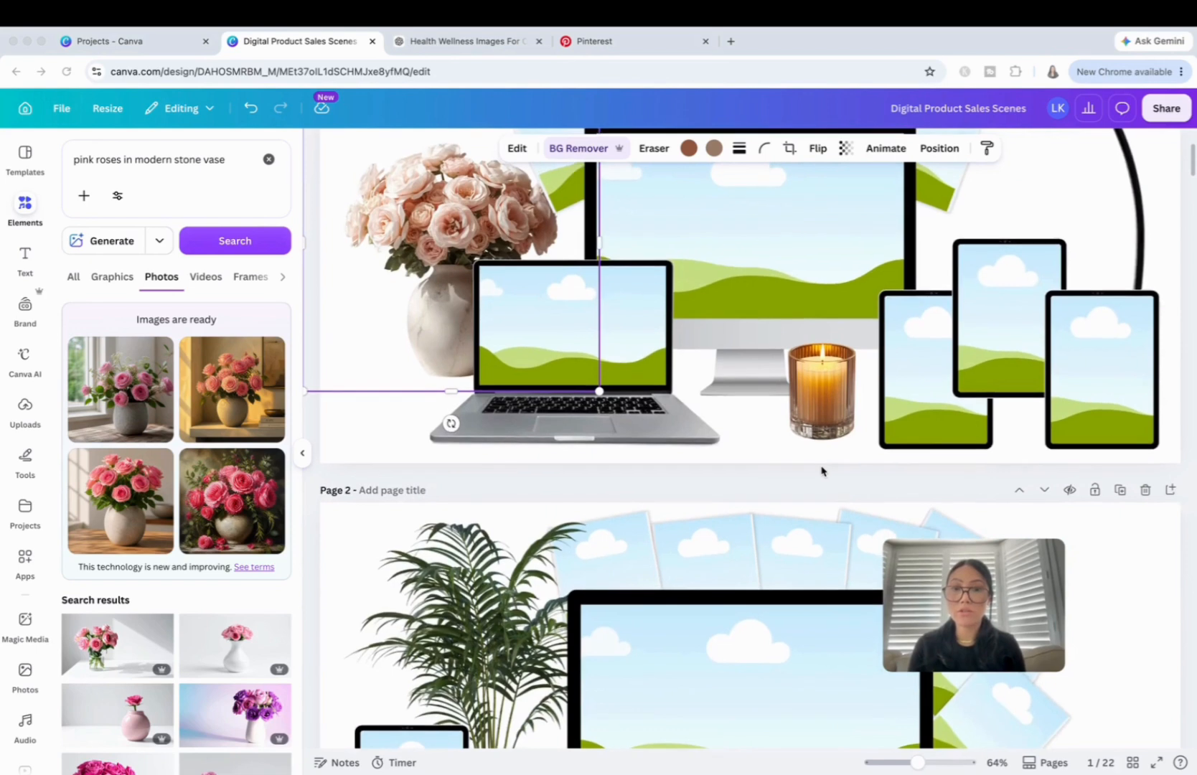
{"action": "scroll", "coordinate": [823, 472], "scroll_direction": "up", "scroll_amount": 1}
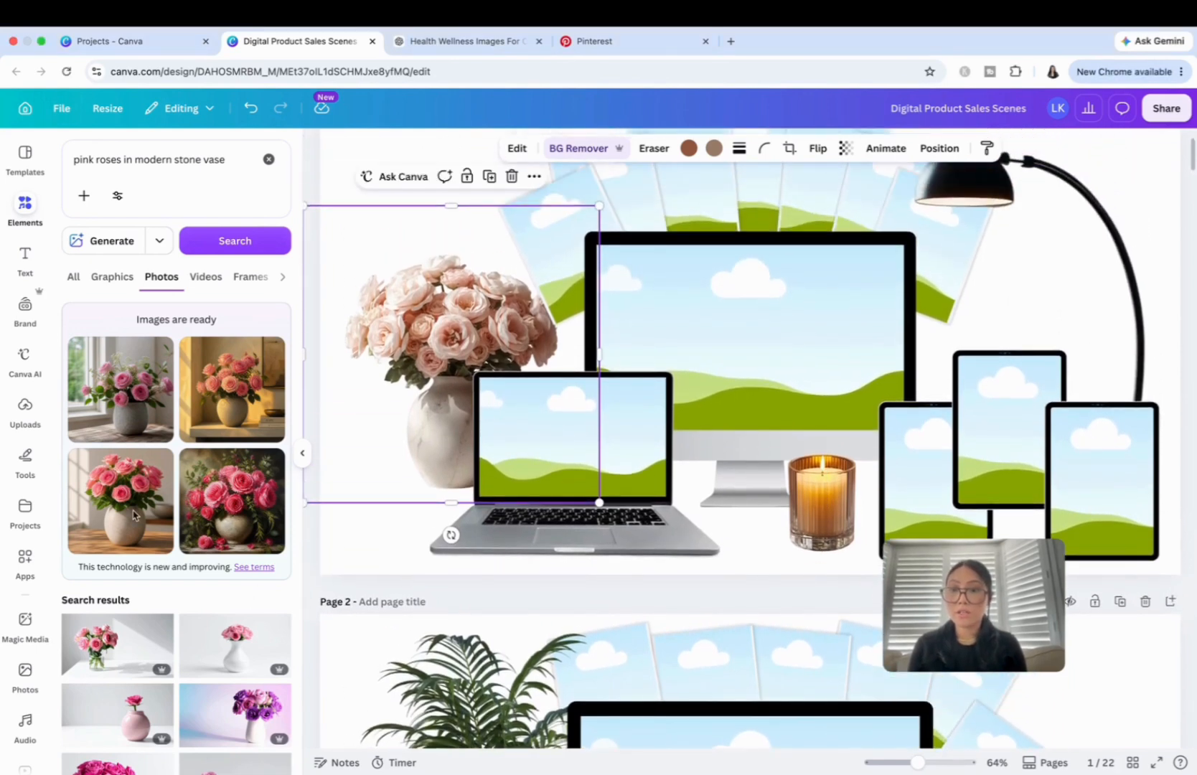
{"action": "left_click", "coordinate": [134, 514]}
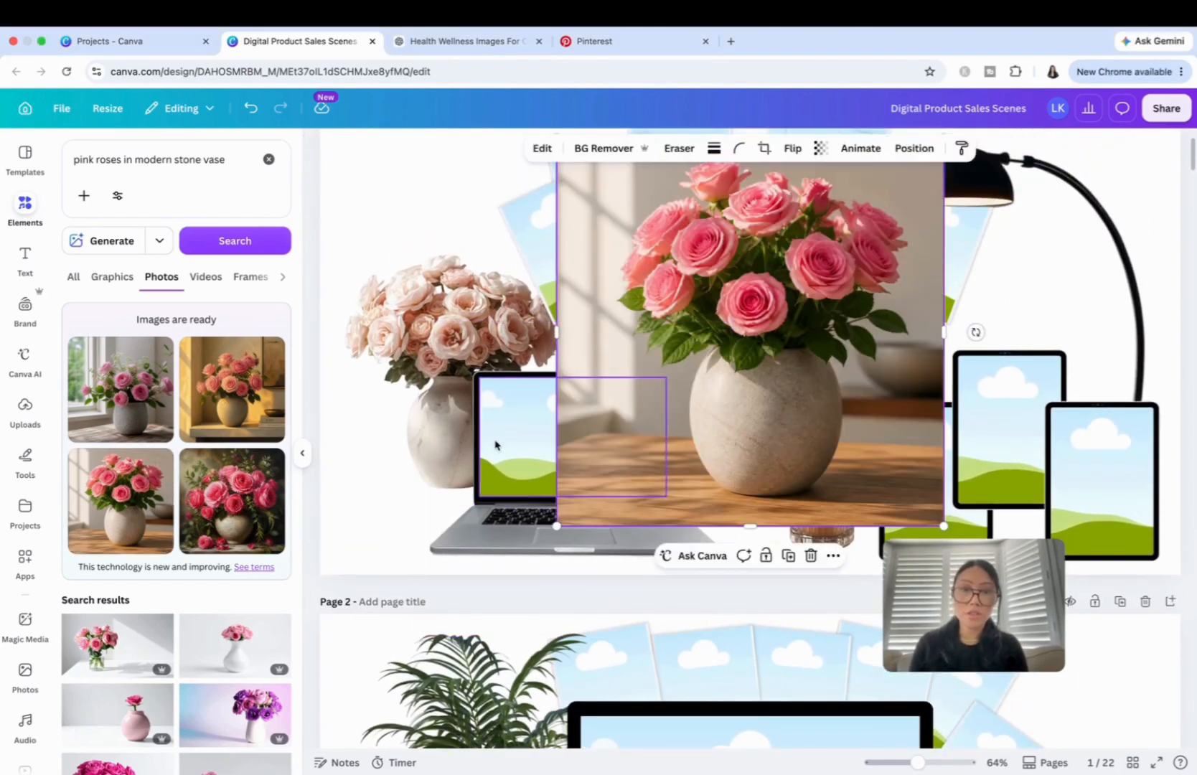
{"action": "left_click", "coordinate": [578, 149]}
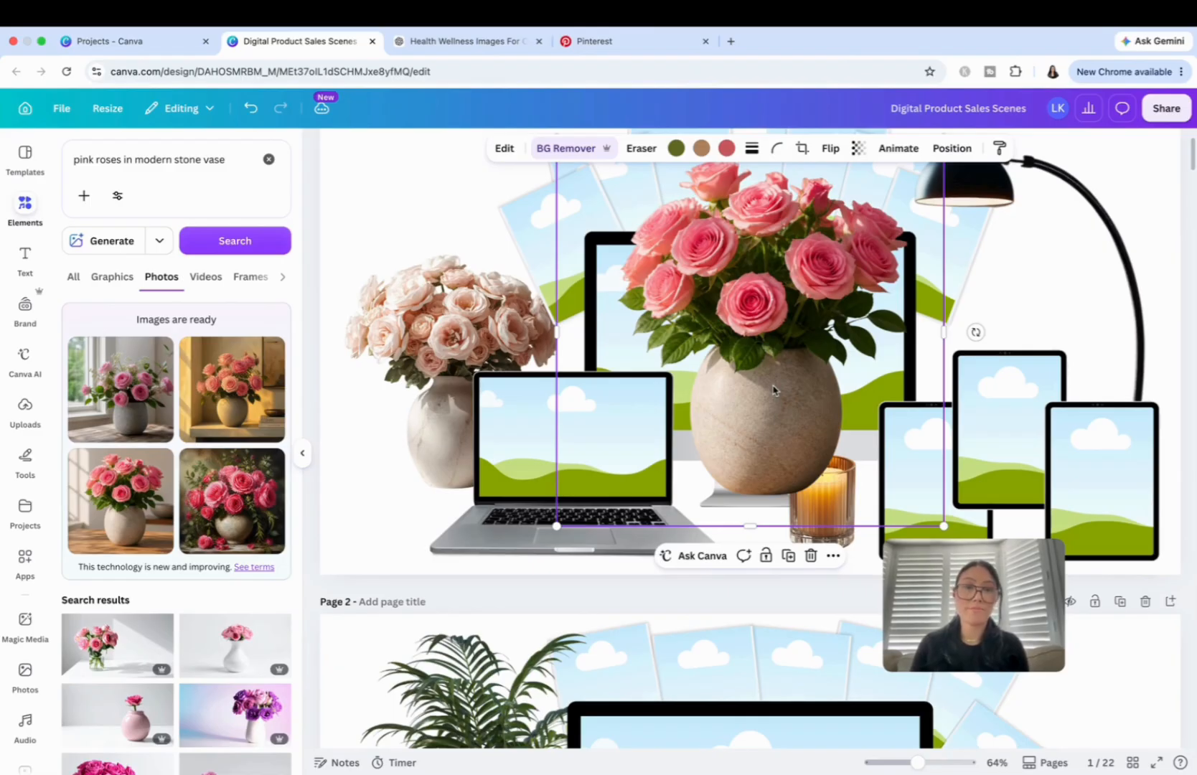
Shrink the rose vase image to about half its size and move it to the upper-right corner of page 2.
{"action": "left_click_drag", "start_coordinate": [772, 389], "coordinate": [1008, 376]}
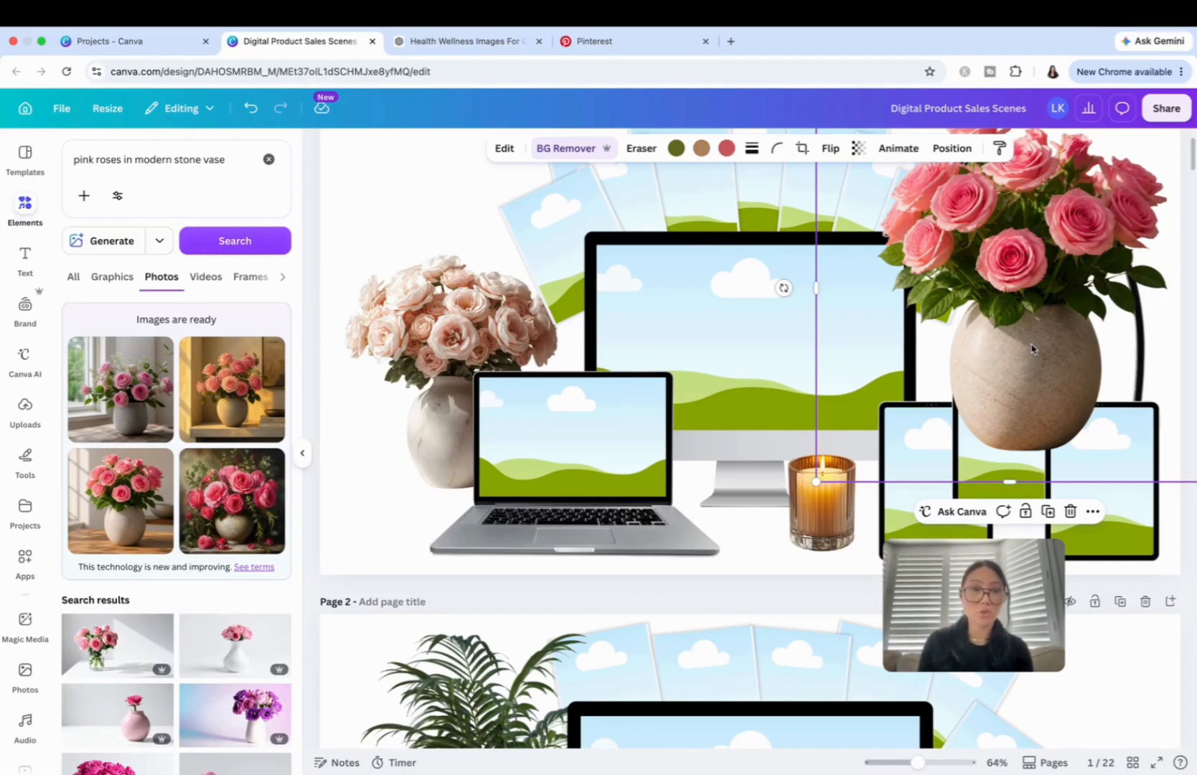
{"action": "left_click_drag", "start_coordinate": [816, 481], "coordinate": [1011, 320]}
{"action": "left_click_drag", "start_coordinate": [1126, 218], "coordinate": [1106, 718]}
{"action": "scroll", "coordinate": [1106, 717], "scroll_direction": "down", "scroll_amount": 6}
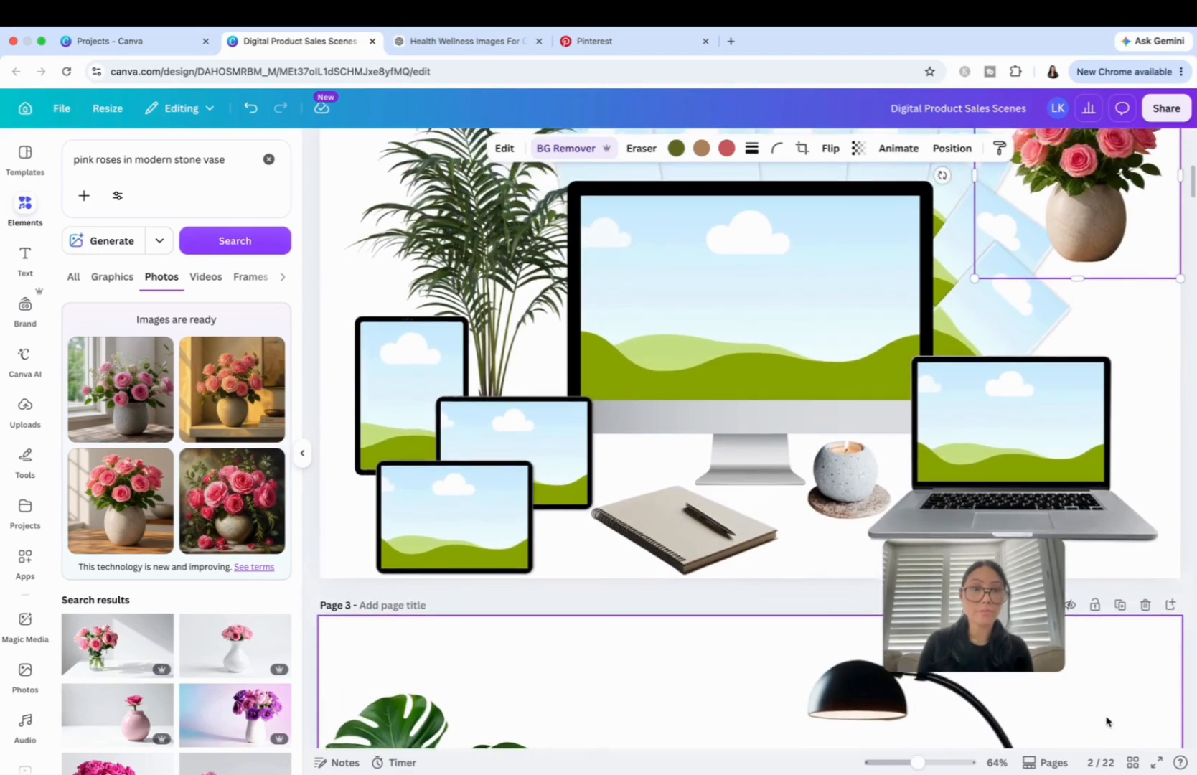
Move the rose vase image to page 3, placing it above the laptop in front of the lamp stand, and delete it.
{"action": "left_click_drag", "start_coordinate": [1080, 215], "coordinate": [1092, 739]}
{"action": "scroll", "coordinate": [1094, 574], "scroll_direction": "down", "scroll_amount": 10}
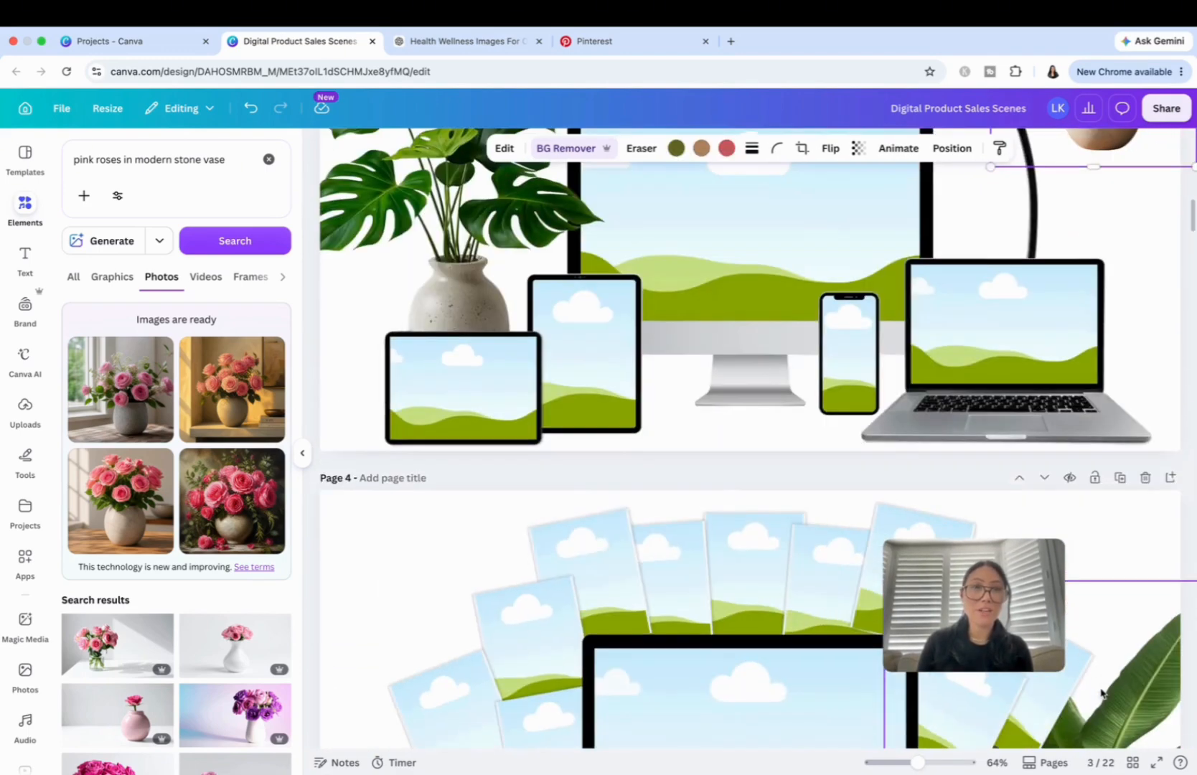
{"action": "scroll", "coordinate": [1100, 445], "scroll_direction": "up", "scroll_amount": 3}
{"action": "left_click_drag", "start_coordinate": [1100, 235], "coordinate": [1025, 335]}
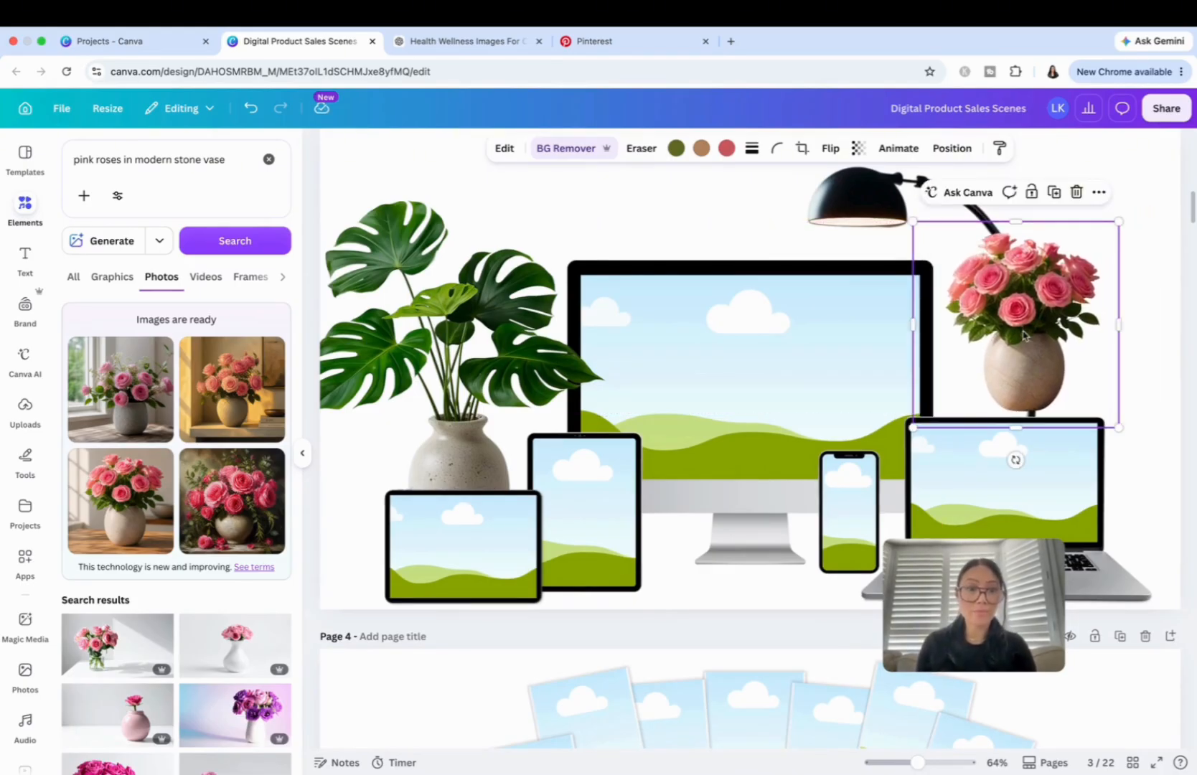
{"action": "key", "text": "Delete"}
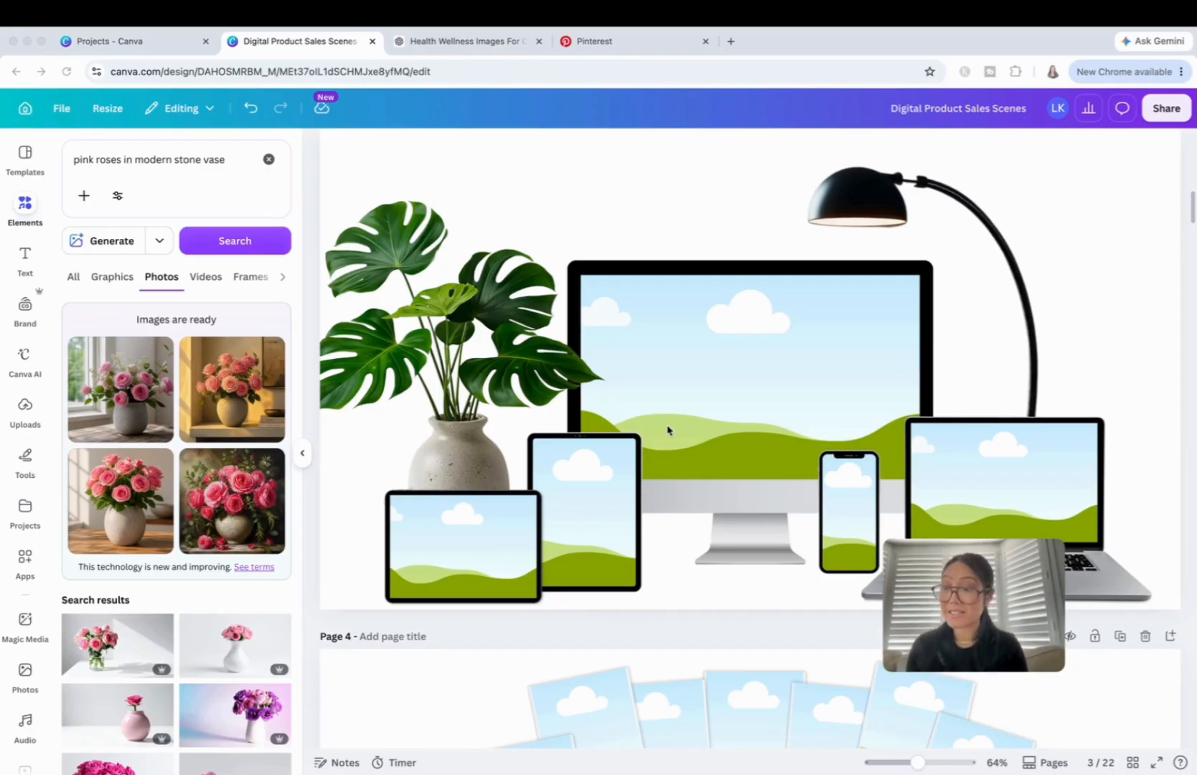
Look through the device mockup scenes on pages 3 to 6, examining how the plants and props are layered around the devices.
{"action": "scroll", "coordinate": [1033, 366], "scroll_direction": "down", "scroll_amount": 3}
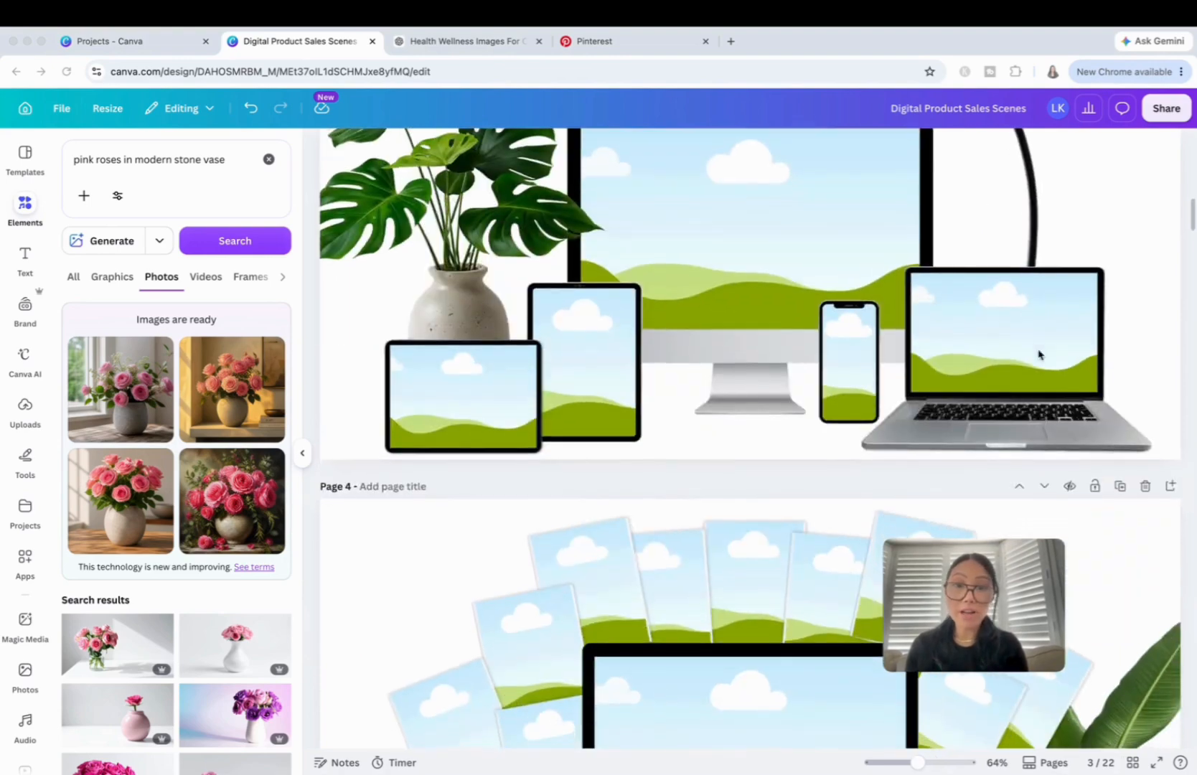
{"action": "scroll", "coordinate": [1038, 355], "scroll_direction": "down", "scroll_amount": 3}
{"action": "scroll", "coordinate": [1052, 419], "scroll_direction": "down", "scroll_amount": 5}
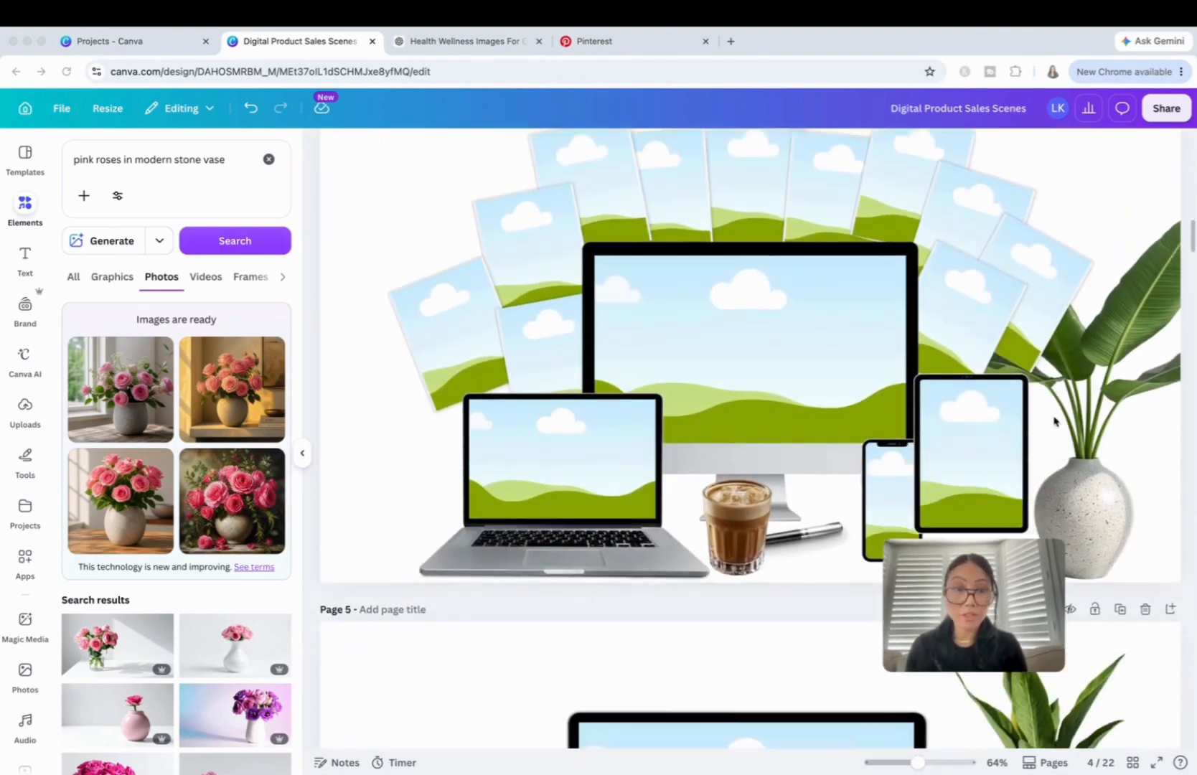
{"action": "scroll", "coordinate": [1054, 421], "scroll_direction": "down", "scroll_amount": 3}
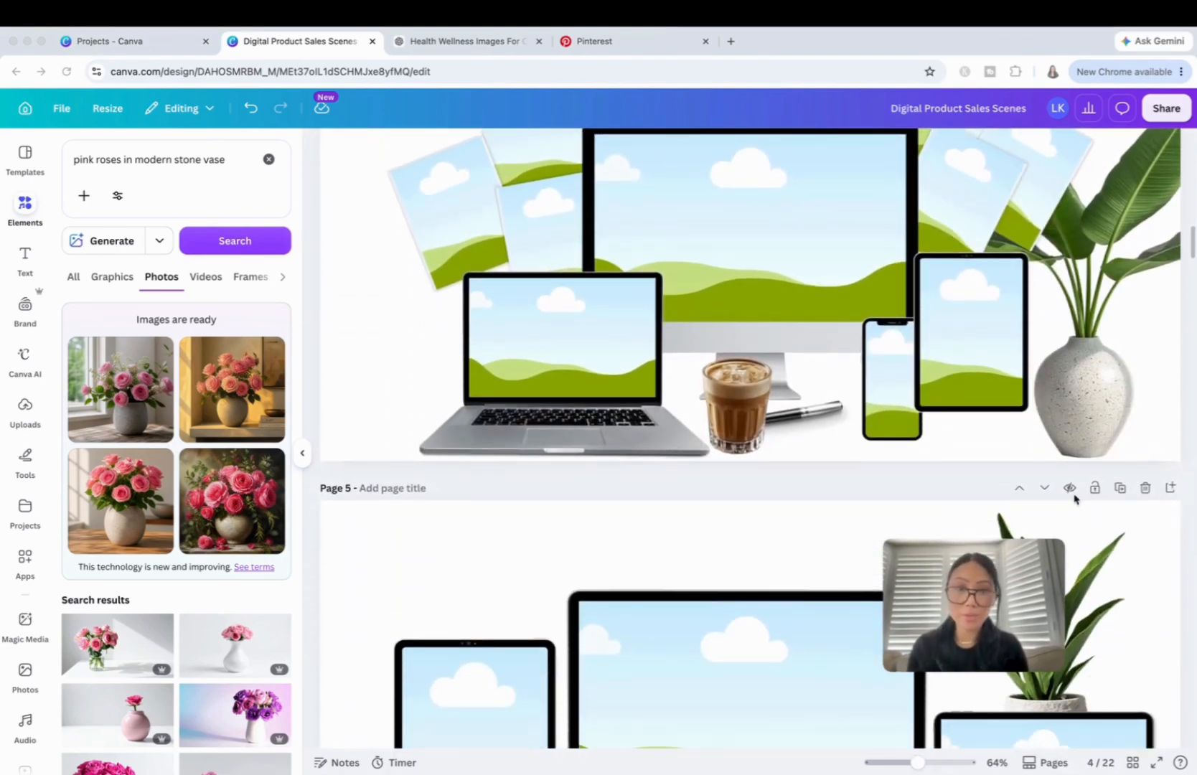
{"action": "scroll", "coordinate": [1101, 549], "scroll_direction": "down", "scroll_amount": 10}
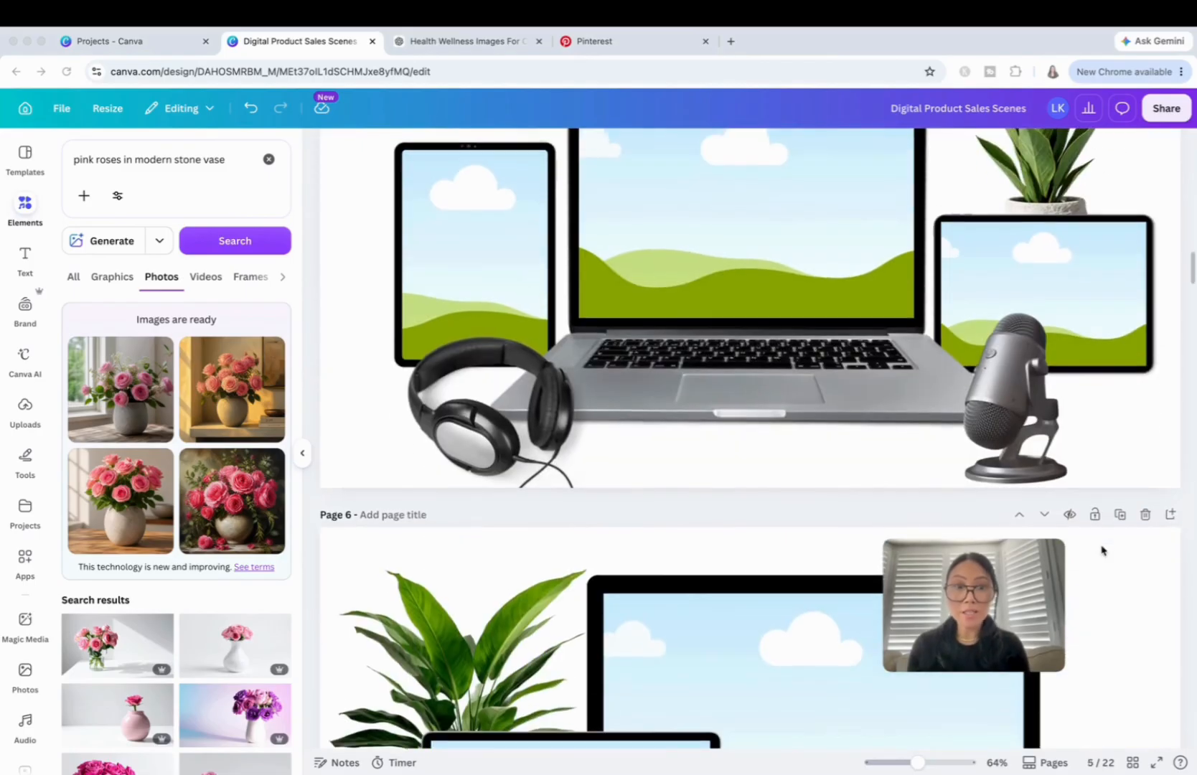
{"action": "scroll", "coordinate": [1102, 550], "scroll_direction": "down", "scroll_amount": 1}
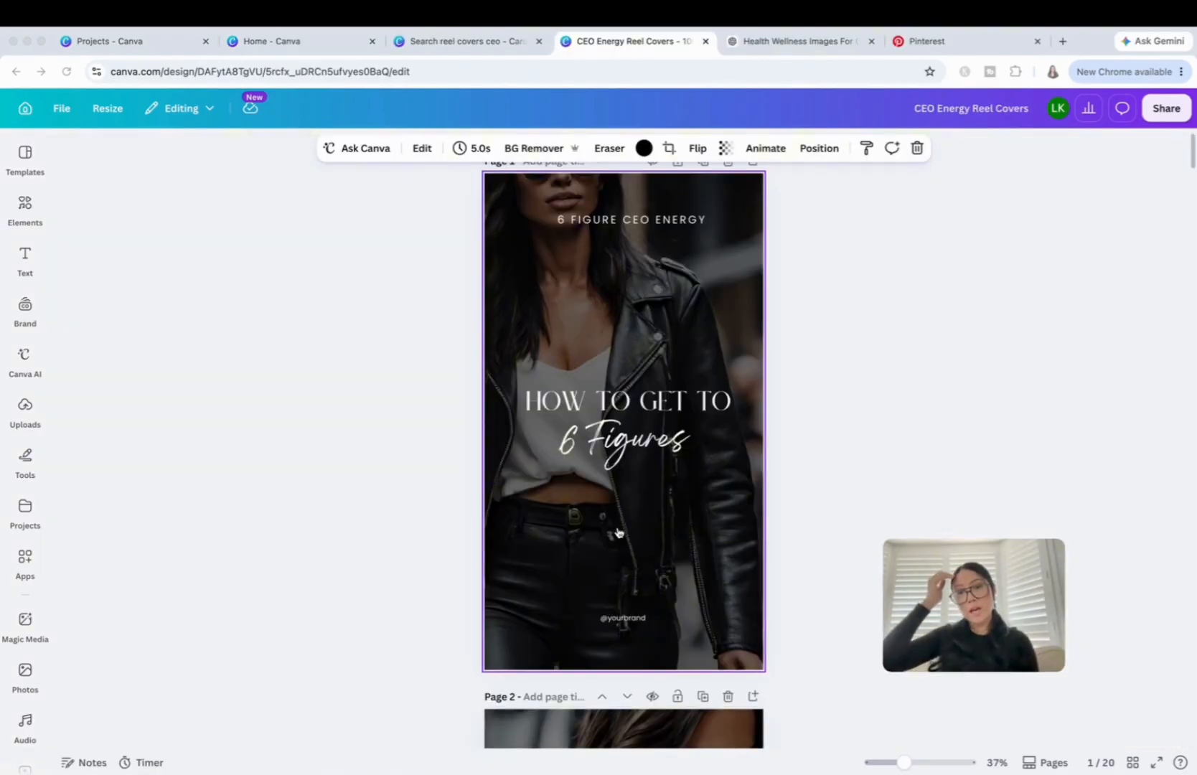